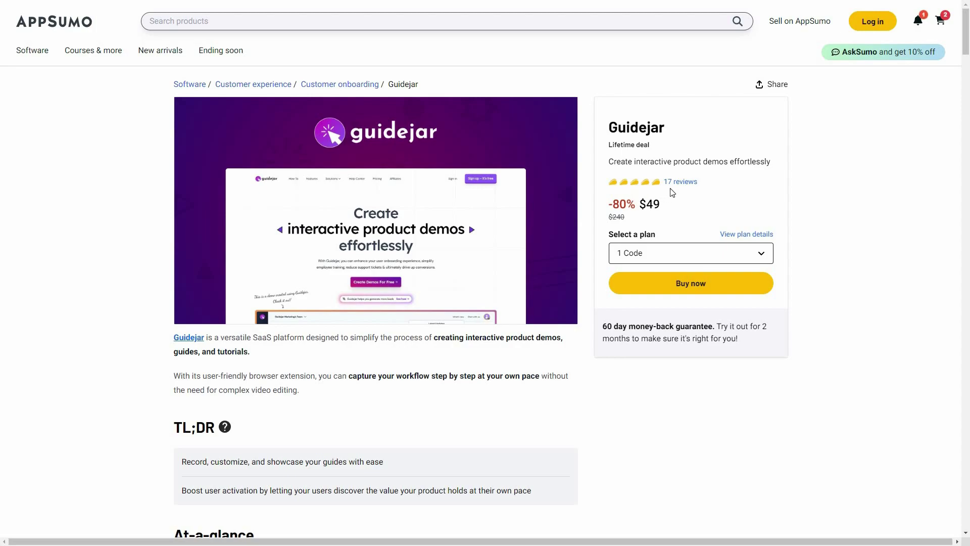
Scroll the AppSumo deal page down to Plans & features, comparing Plan 1 ($49) and Plan 2 ($98)
scroll(673, 193, "down", 3)
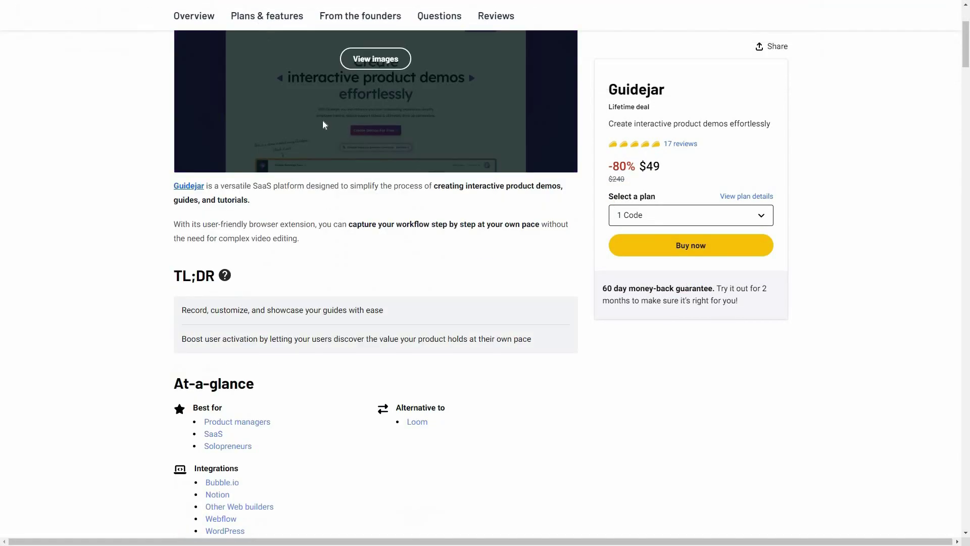
scroll(354, 273, "down", 10)
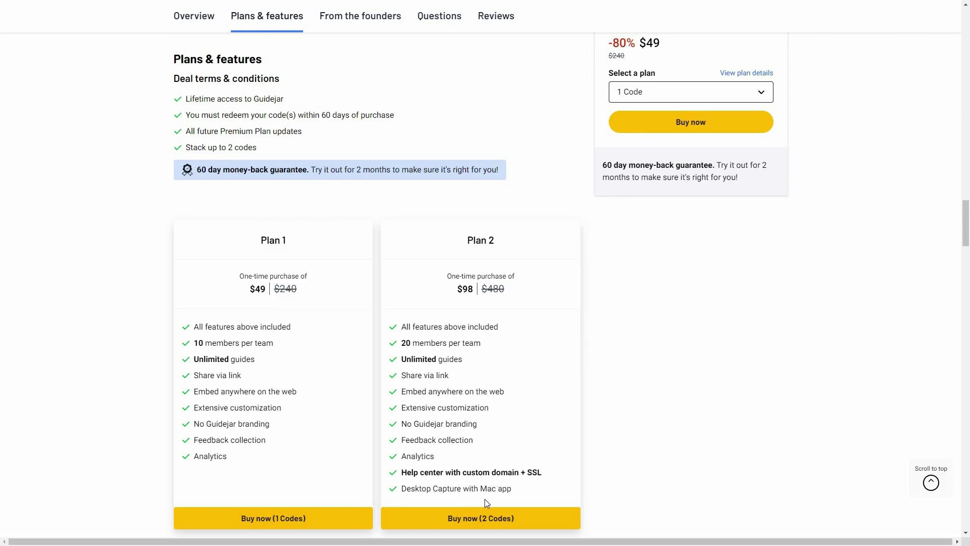
Scroll through the Plan 1 and Plan 2 feature lists on the AppSumo deal page
scroll(764, 342, "up", 4)
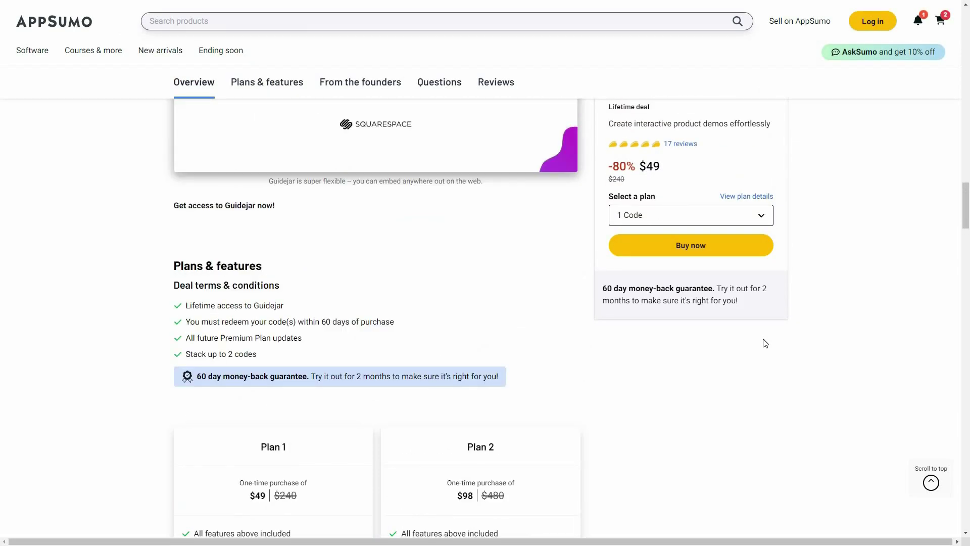
scroll(754, 353, "down", 3)
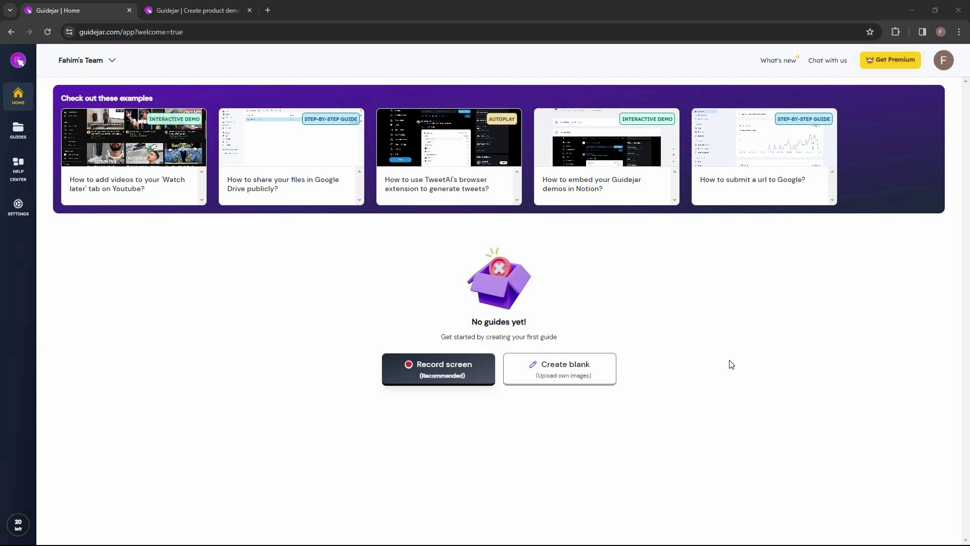
Pin the Guidejar extension to the browser toolbar and check its capture popup
left_click(895, 32)
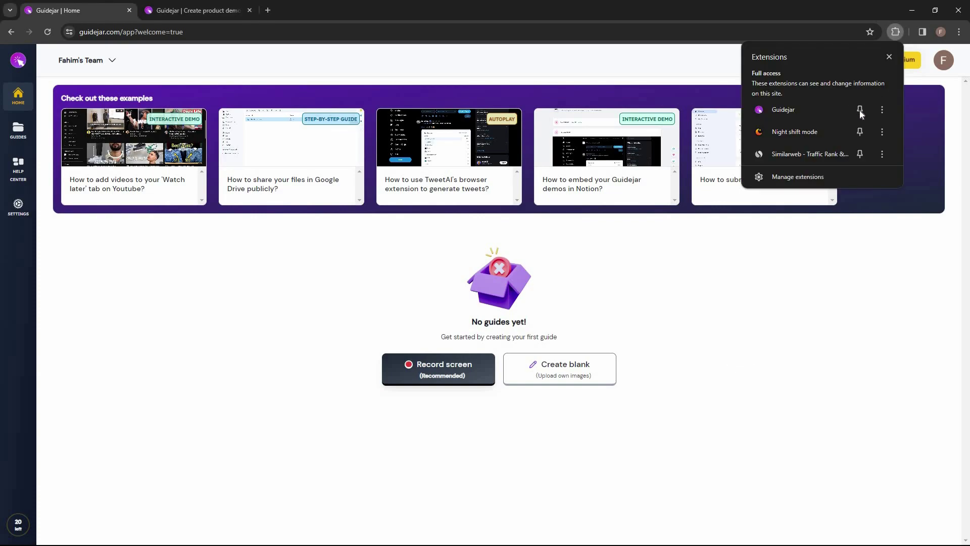
left_click(860, 110)
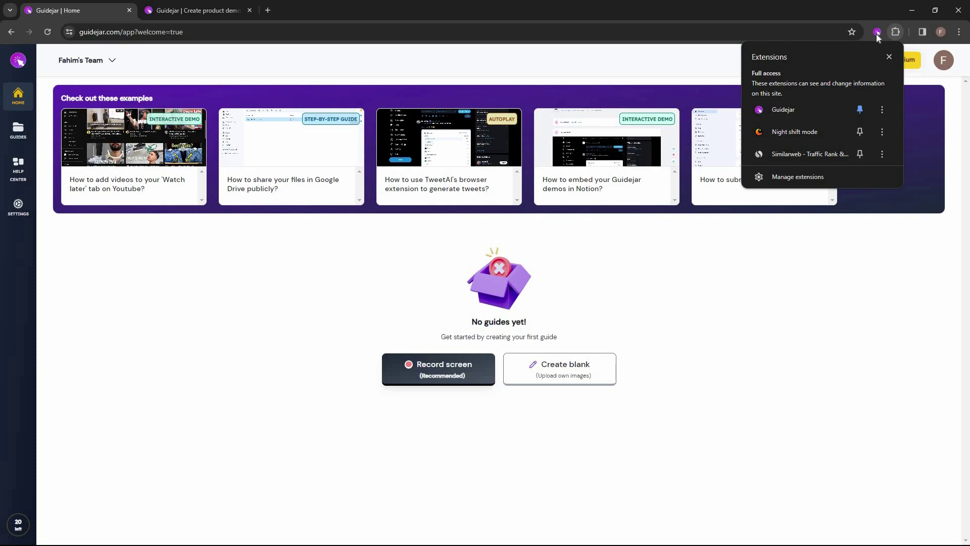
left_click(877, 32)
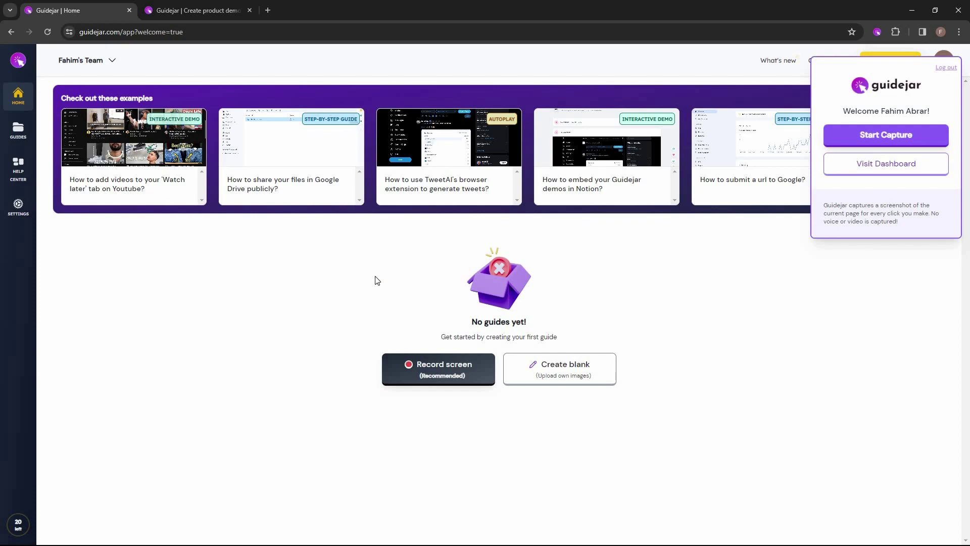
left_click(233, 312)
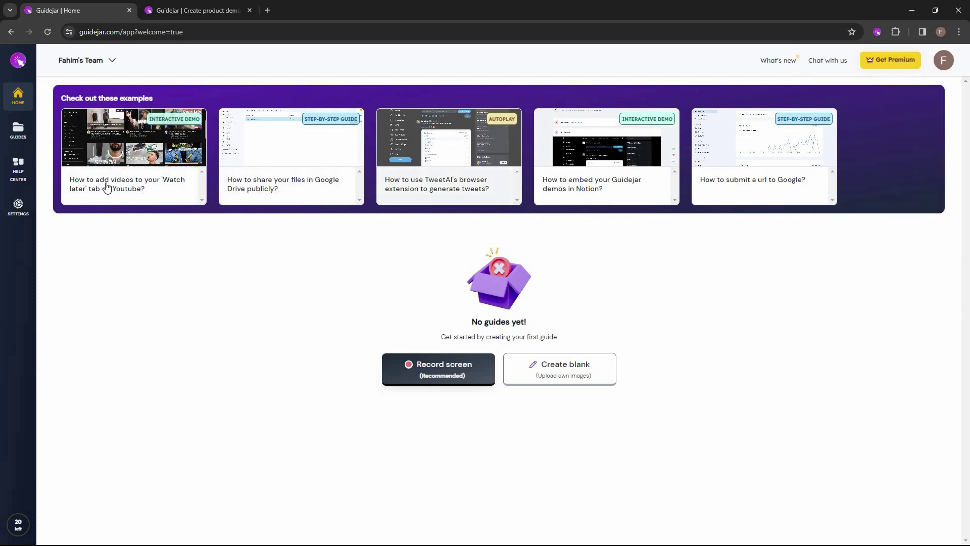
left_click(150, 193)
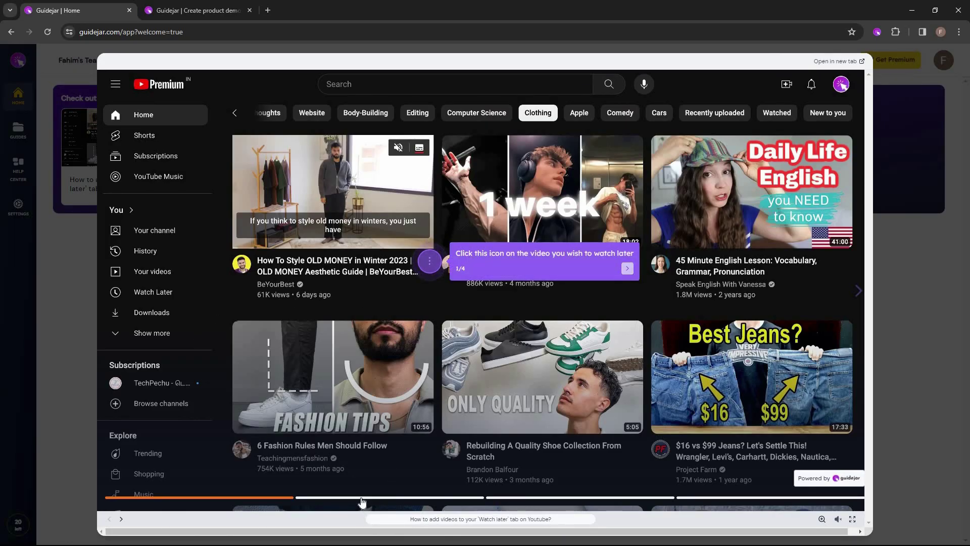
left_click(482, 397)
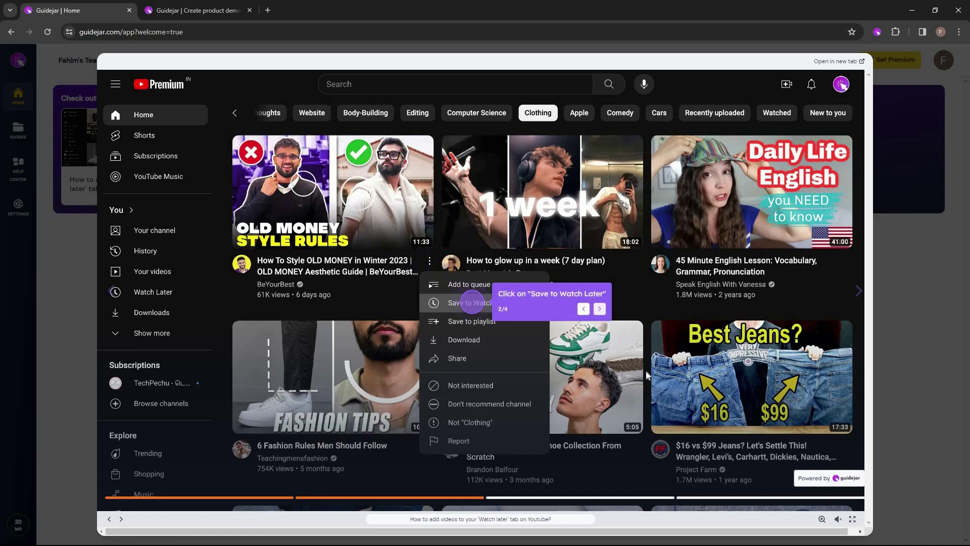
left_click(925, 268)
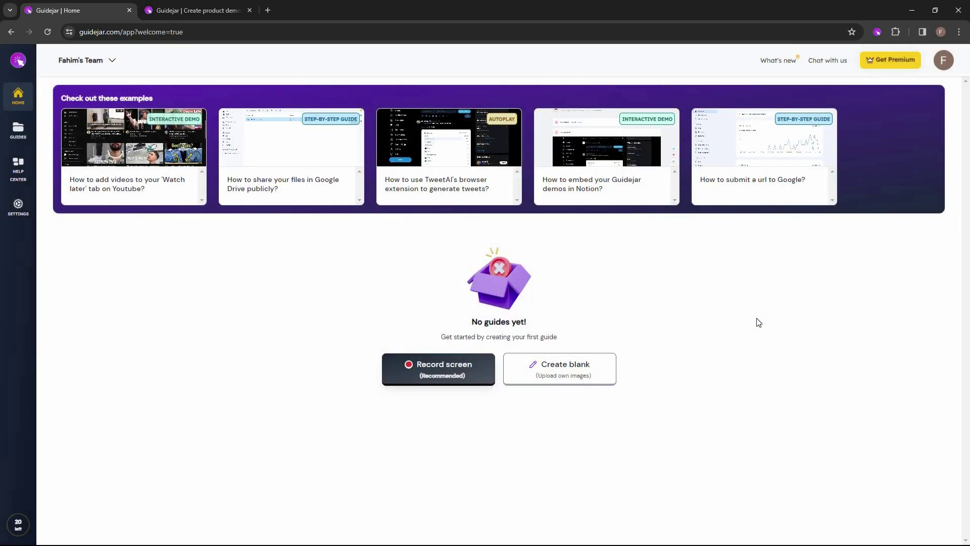
Start a screen recording of the 'Guidejar | Create product demos effortlessly' tab
left_click(456, 378)
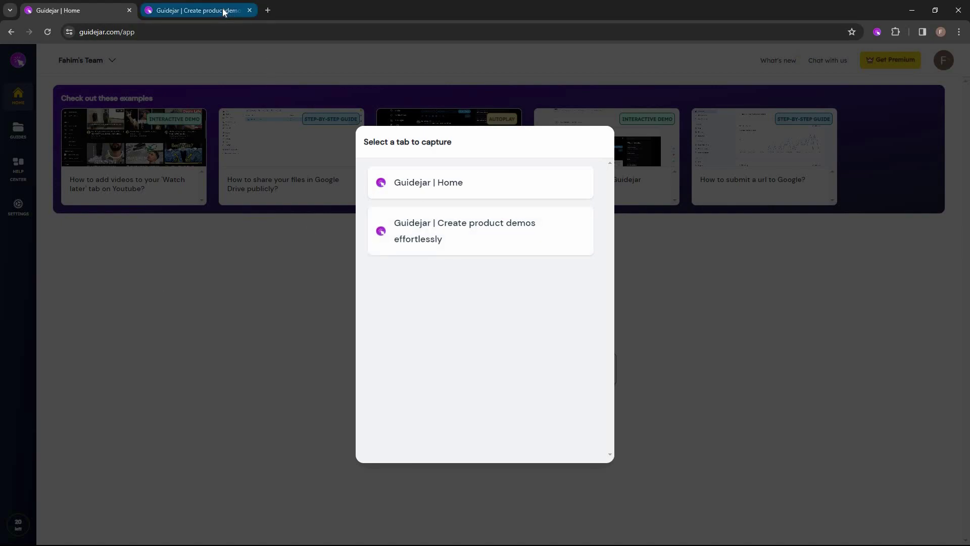
left_click(484, 235)
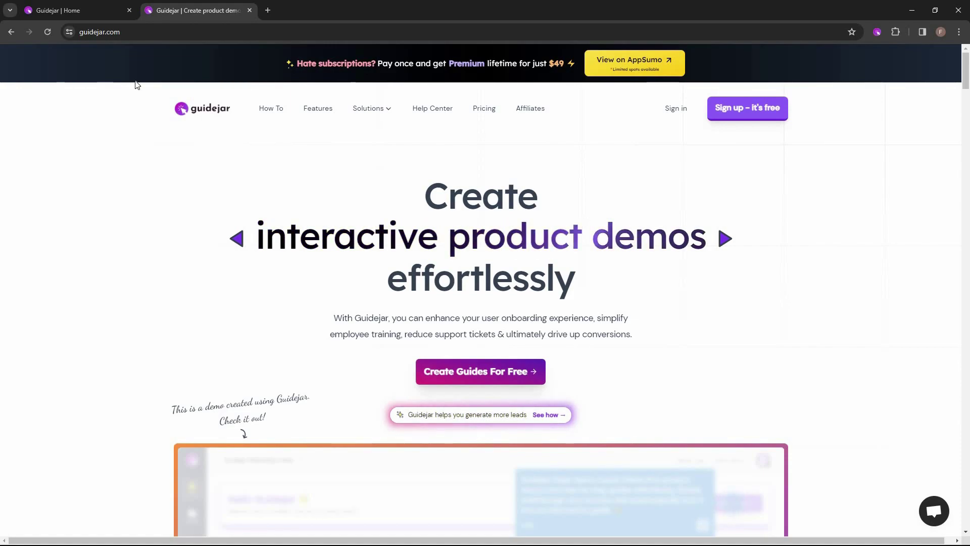
Record visits to Solutions > Product Marketing, Help Center and how-it-works, then reopen capture controls
left_click(376, 113)
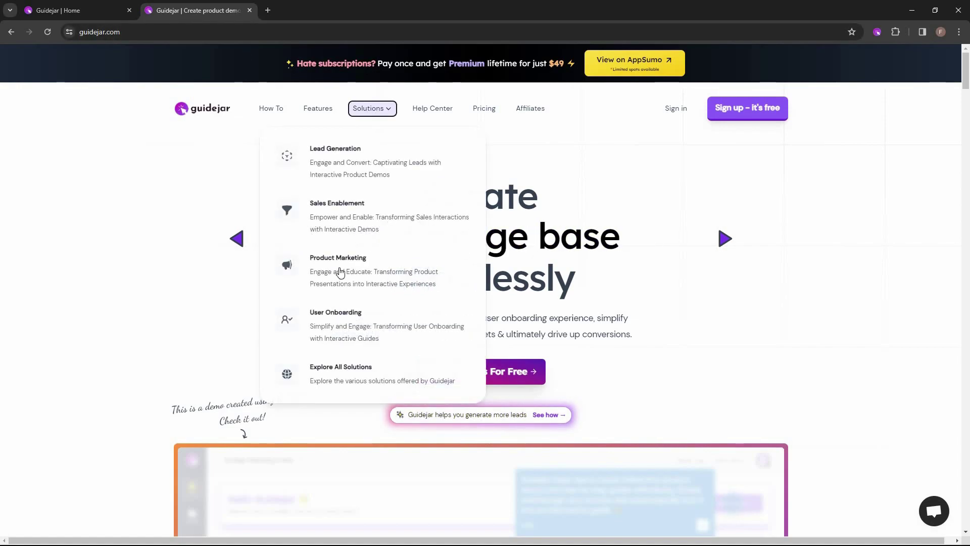
left_click(375, 276)
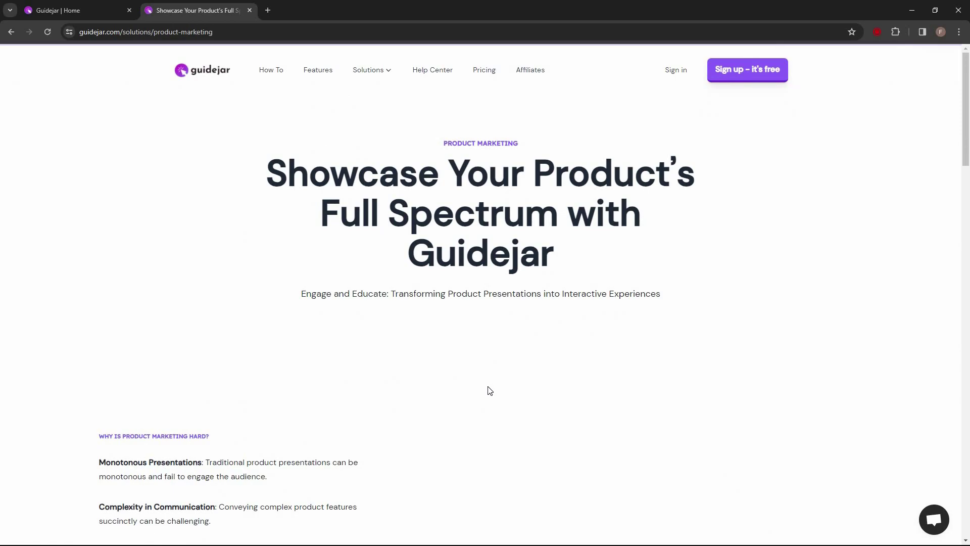
left_click(437, 72)
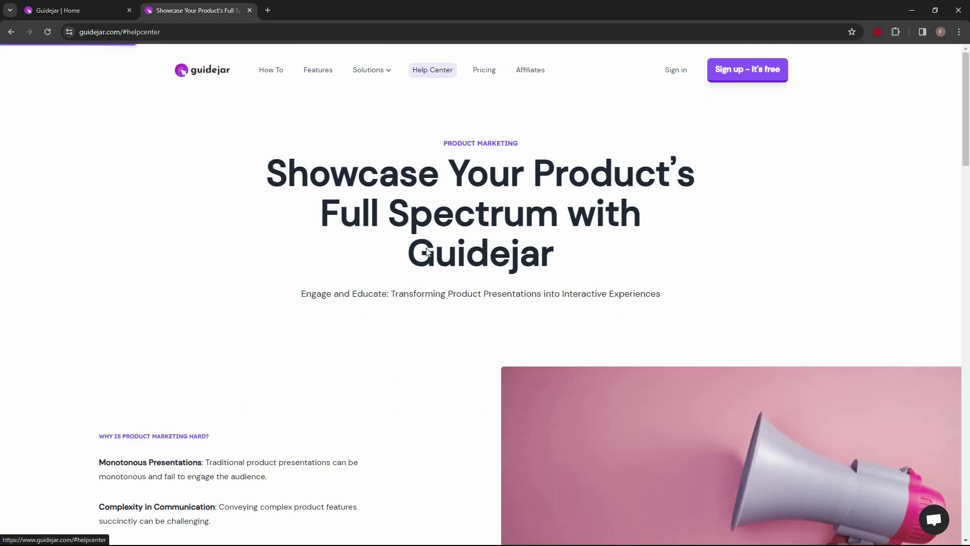
scroll(424, 252, "down", 20)
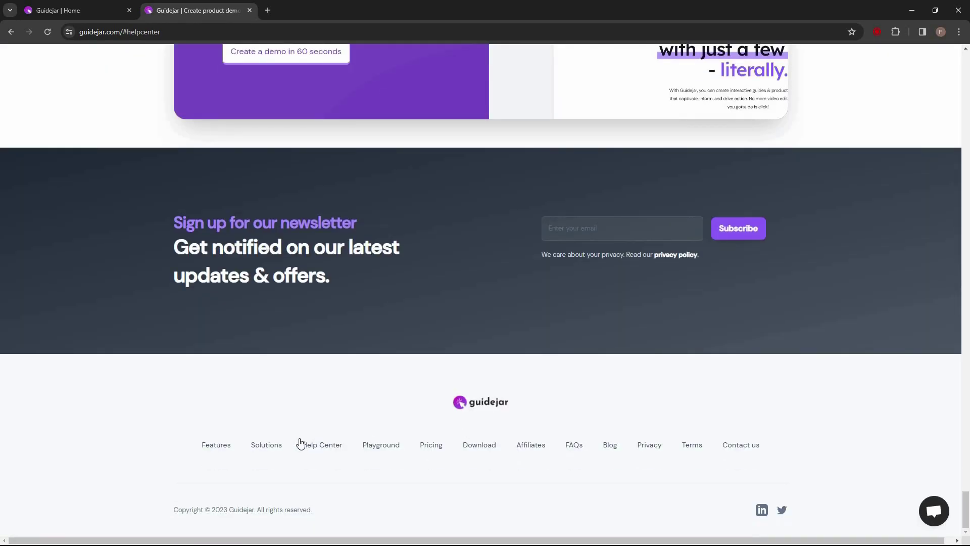
key("shift+Tab")
key("shift+Tab")
key("shift+Tab")
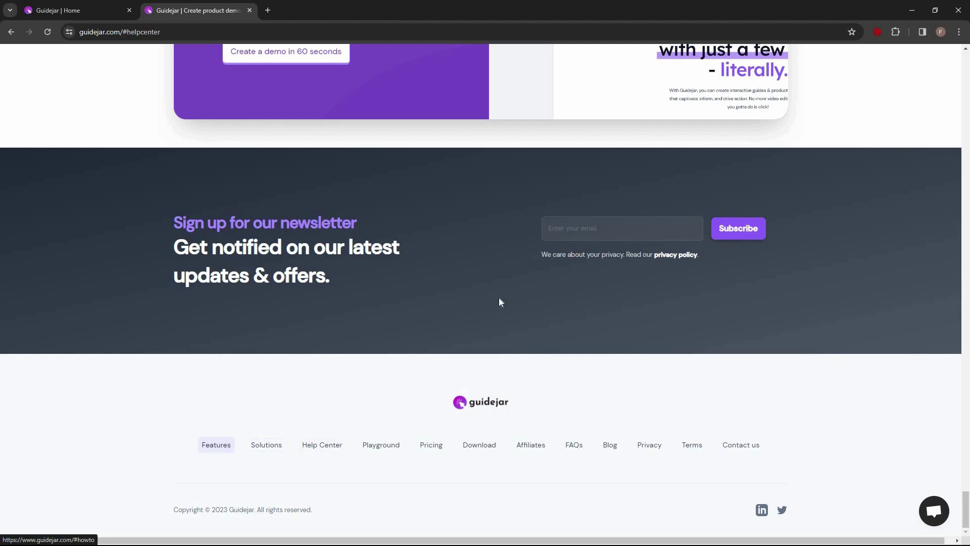
key("Return")
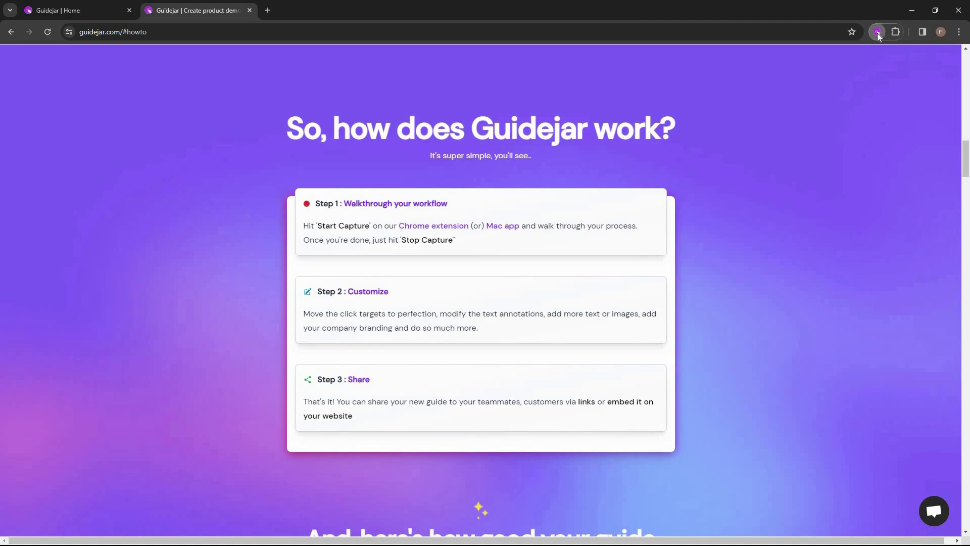
left_click(878, 32)
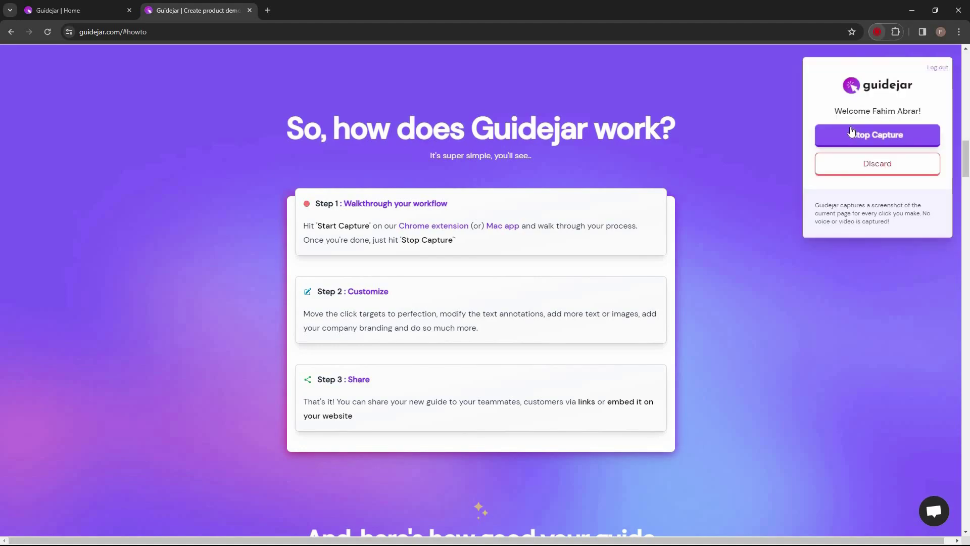
left_click(908, 137)
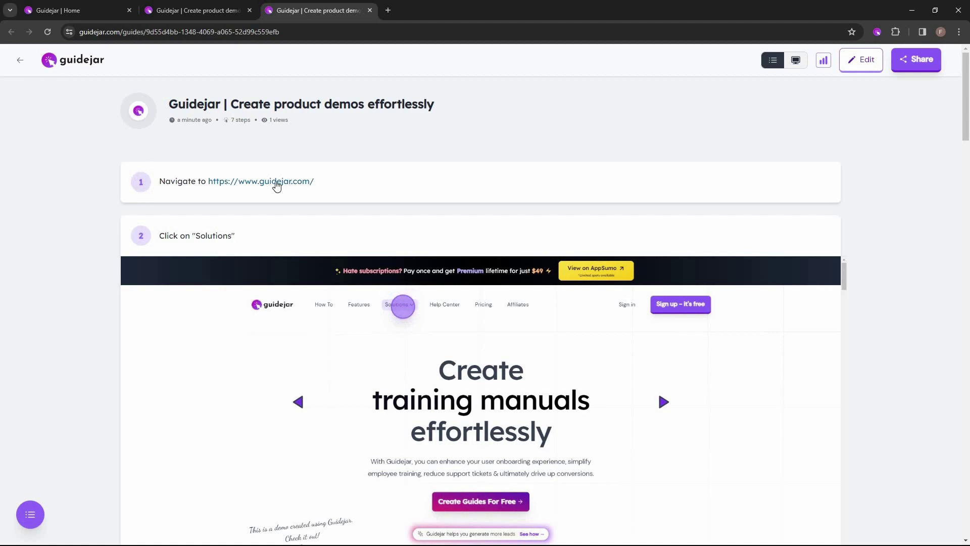
middle_click(68, 287)
scroll(64, 346, "down", 2)
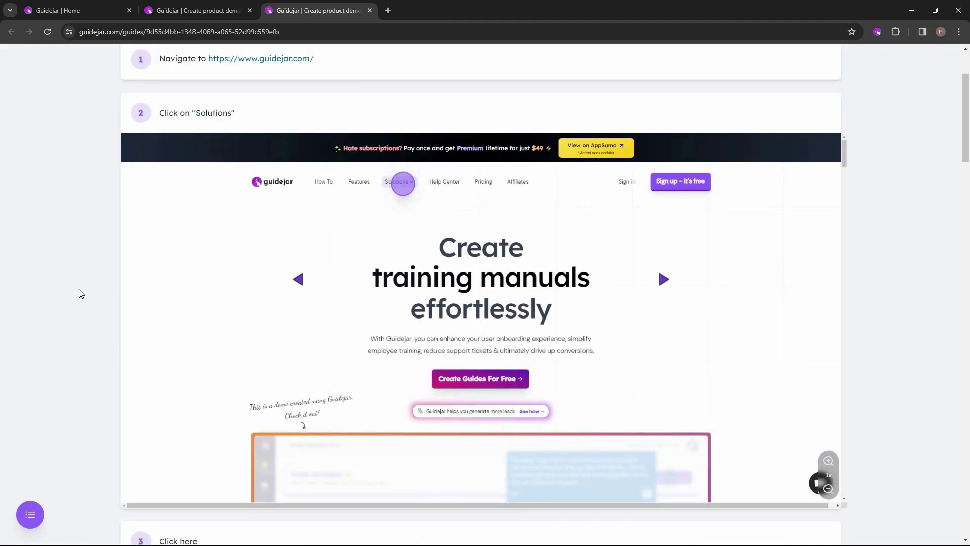
scroll(64, 347, "down", 5)
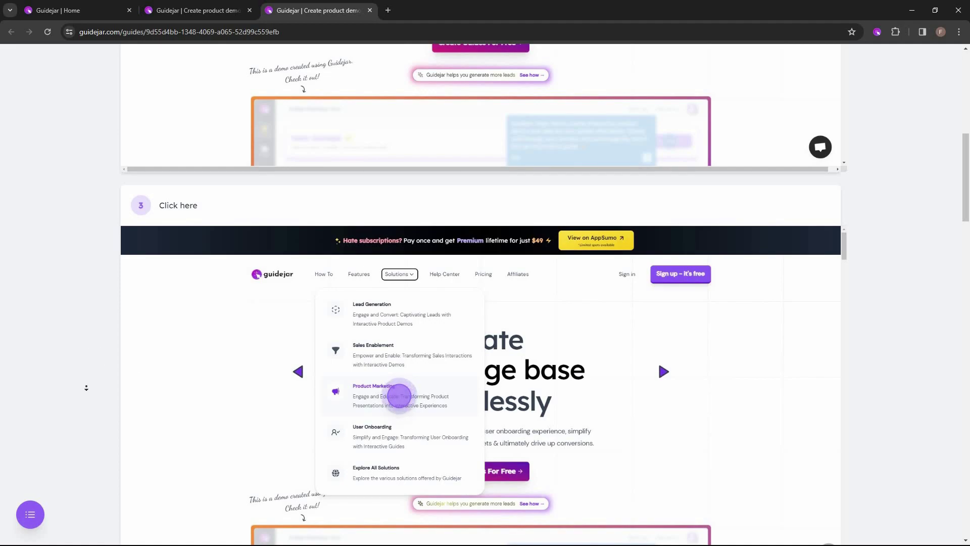
scroll(87, 389, "down", 1)
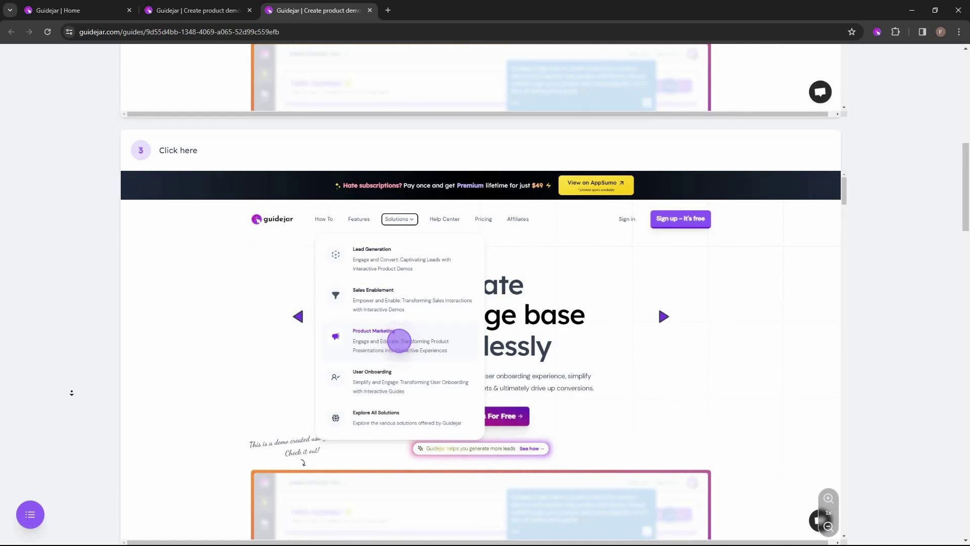
scroll(71, 392, "down", 5)
scroll(91, 335, "down", 3)
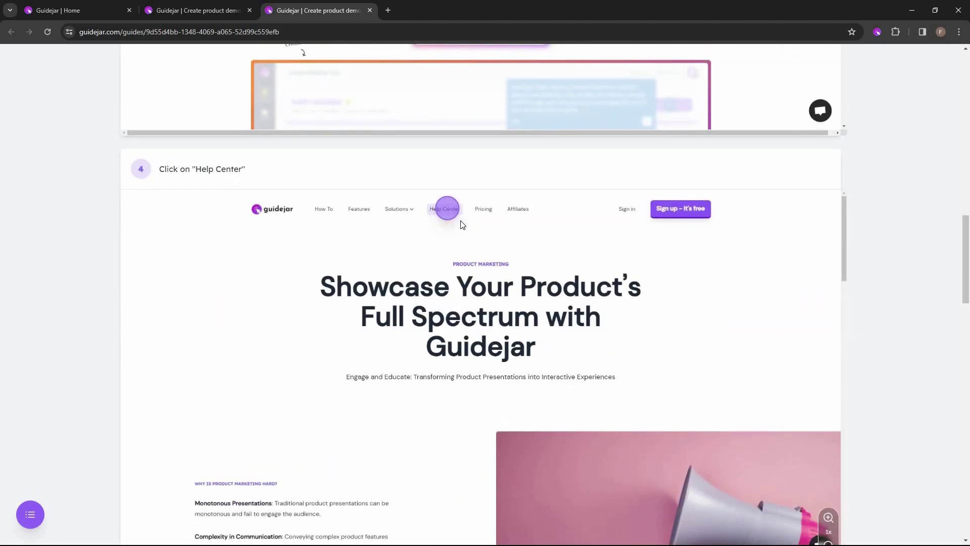
scroll(775, 318, "down", 10)
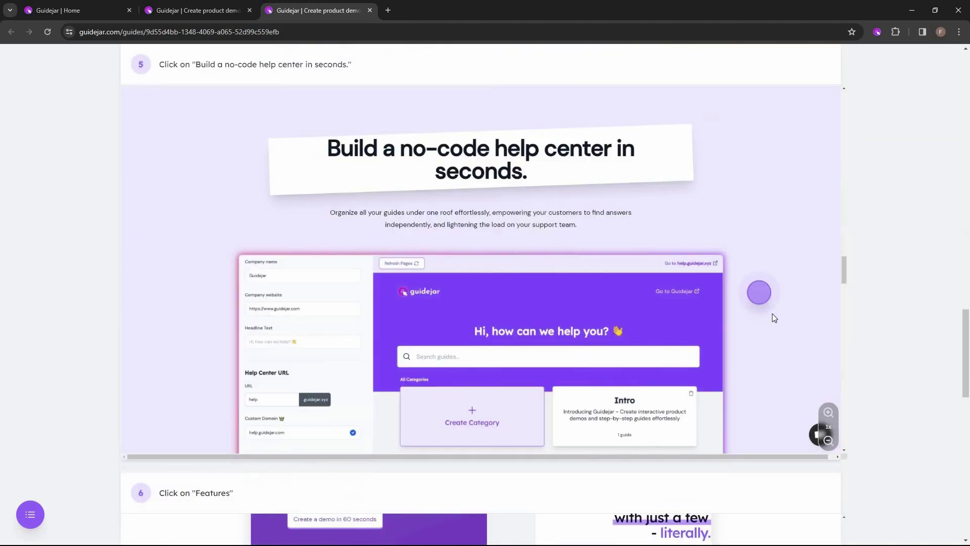
scroll(75, 430, "down", 7)
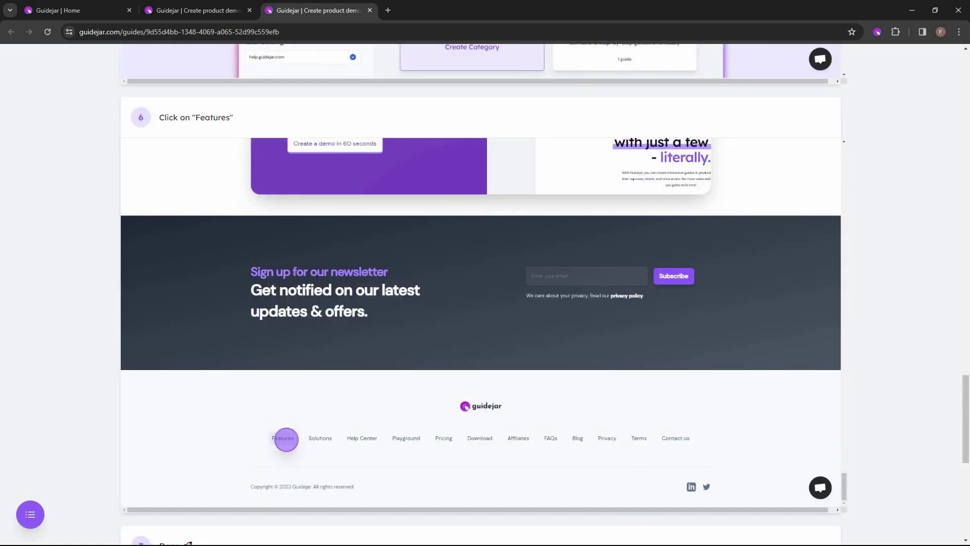
scroll(74, 454, "down", 8)
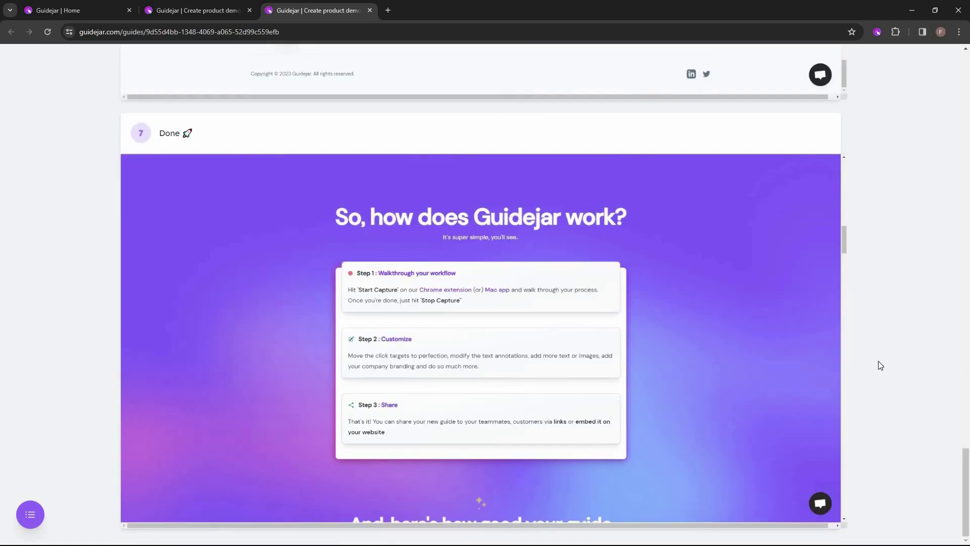
scroll(881, 336, "up", 4)
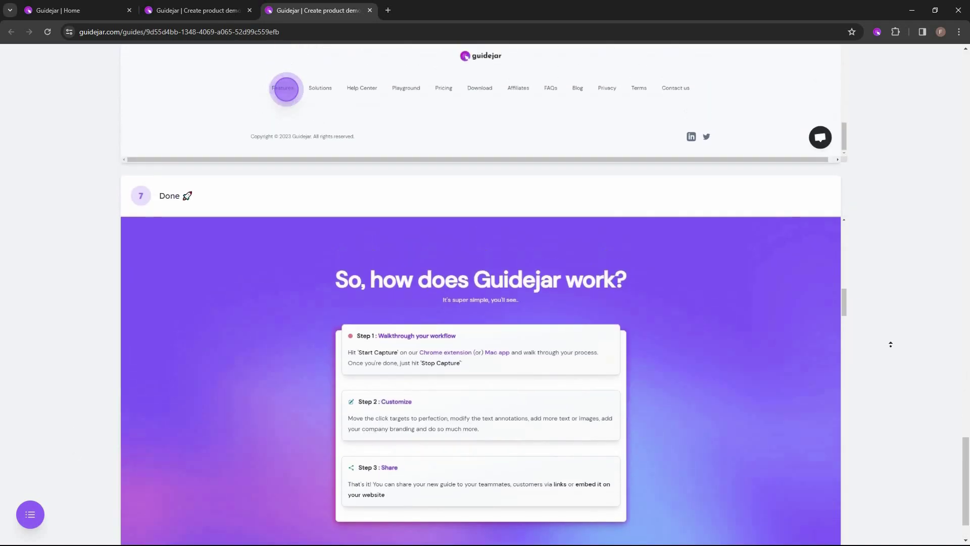
scroll(901, 327, "up", 8)
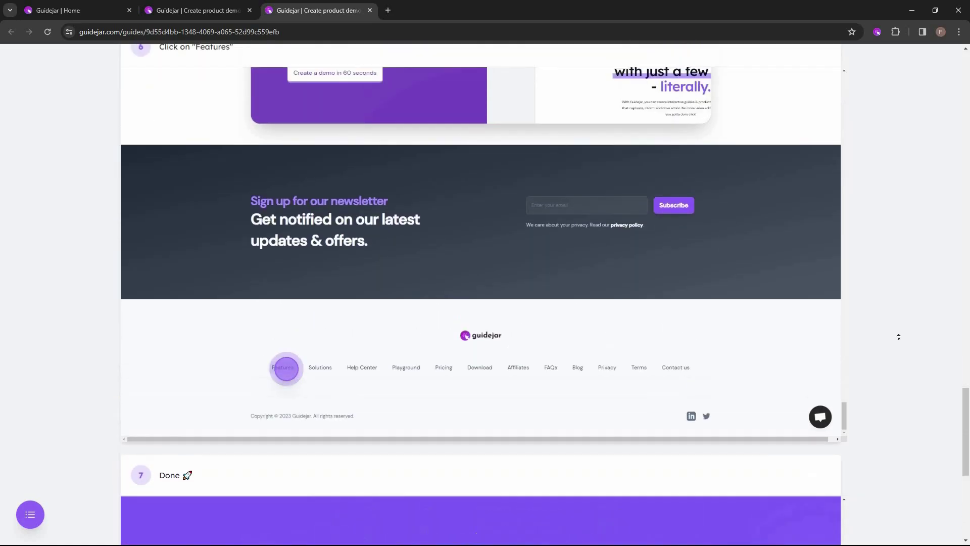
scroll(899, 332, "up", 7)
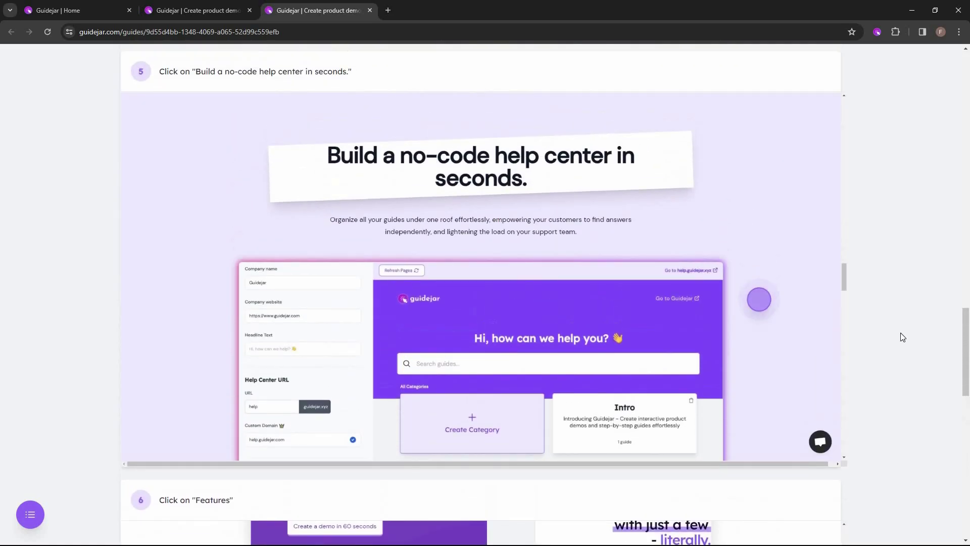
scroll(900, 332, "up", 15)
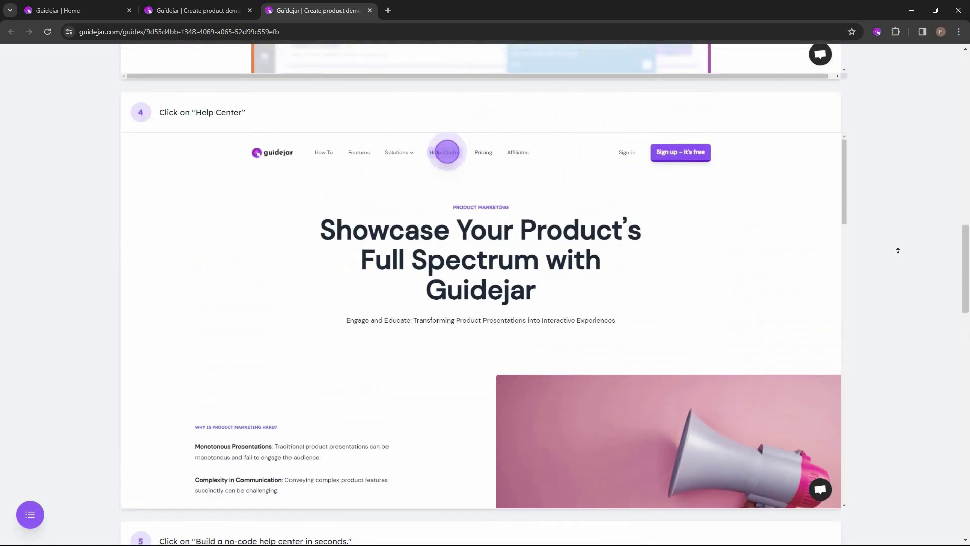
scroll(902, 227, "up", 8)
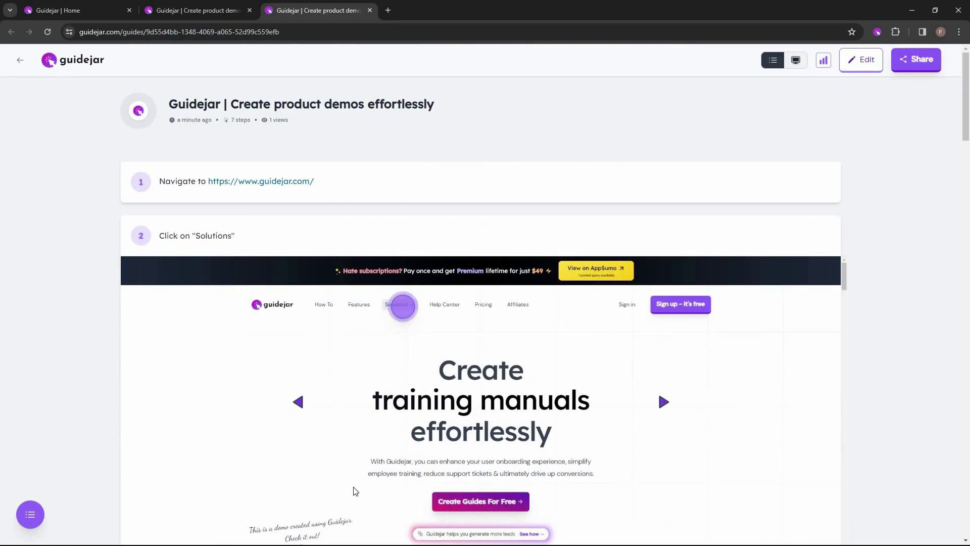
Play the guide as an interactive demo and advance to step 3/6, 'Click on "Help Center"'
left_click(796, 61)
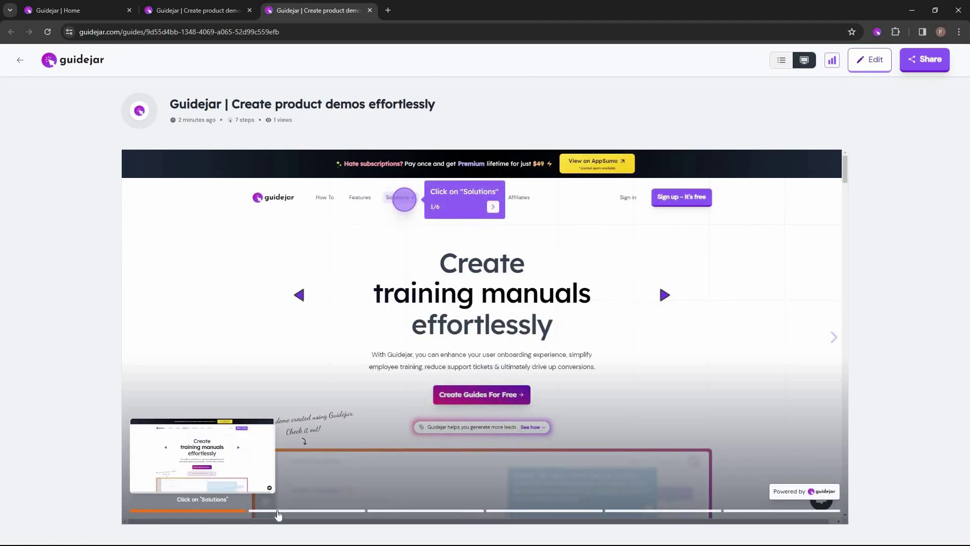
left_click(278, 511)
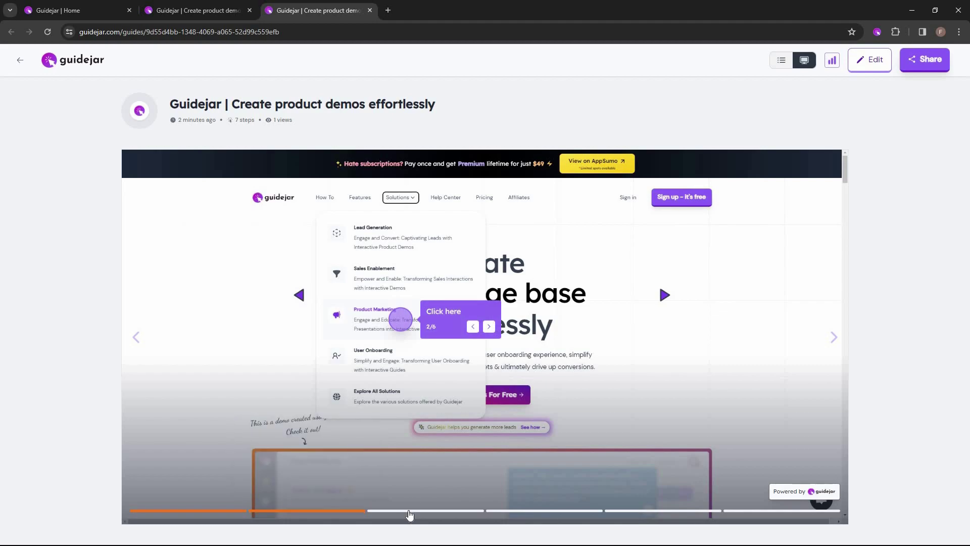
left_click(426, 511)
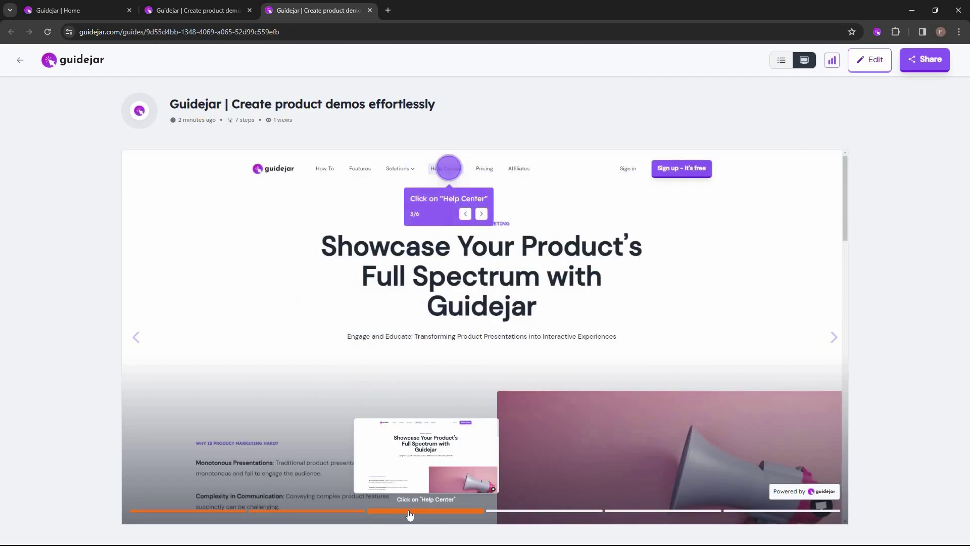
Open the guide in the editor, toggle Hide Media on and off, and try reordering step 1
left_click(870, 62)
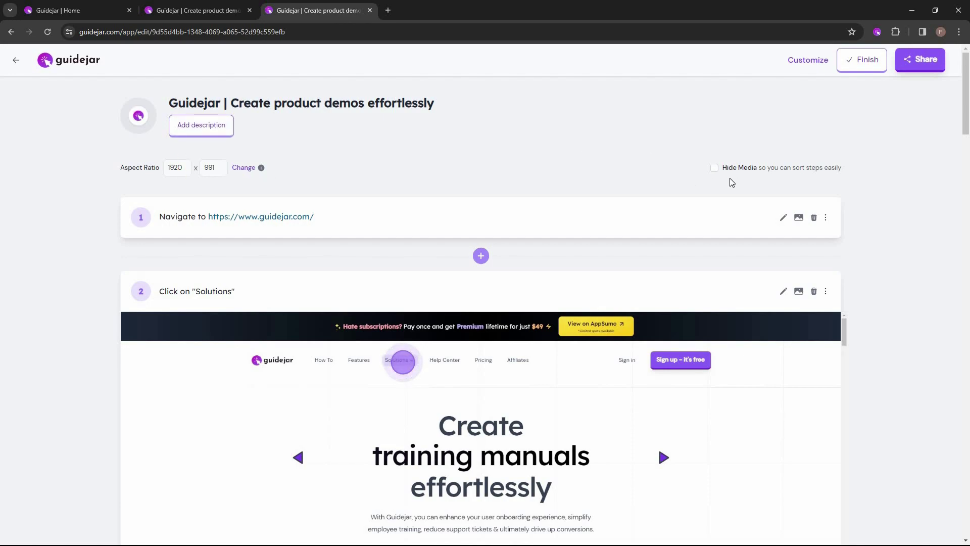
left_click(714, 167)
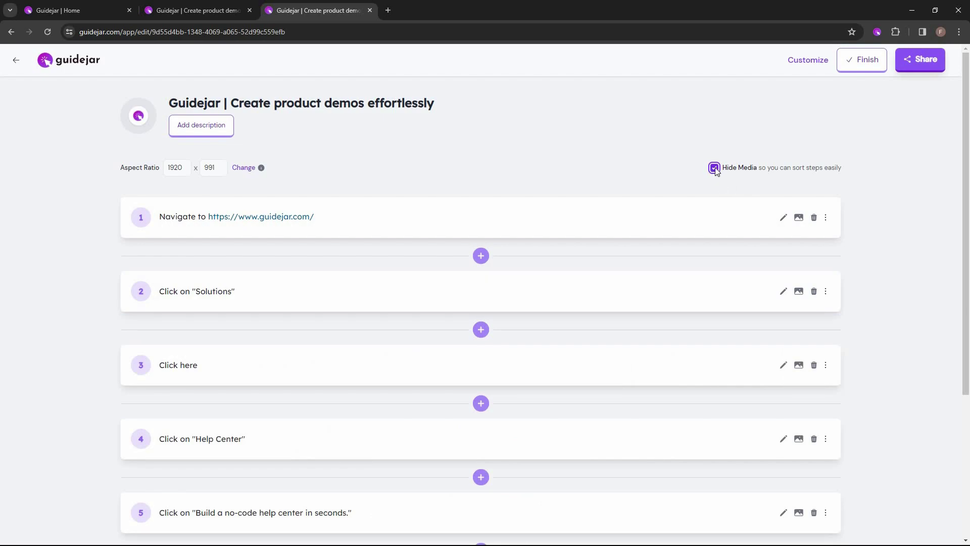
left_click(714, 167)
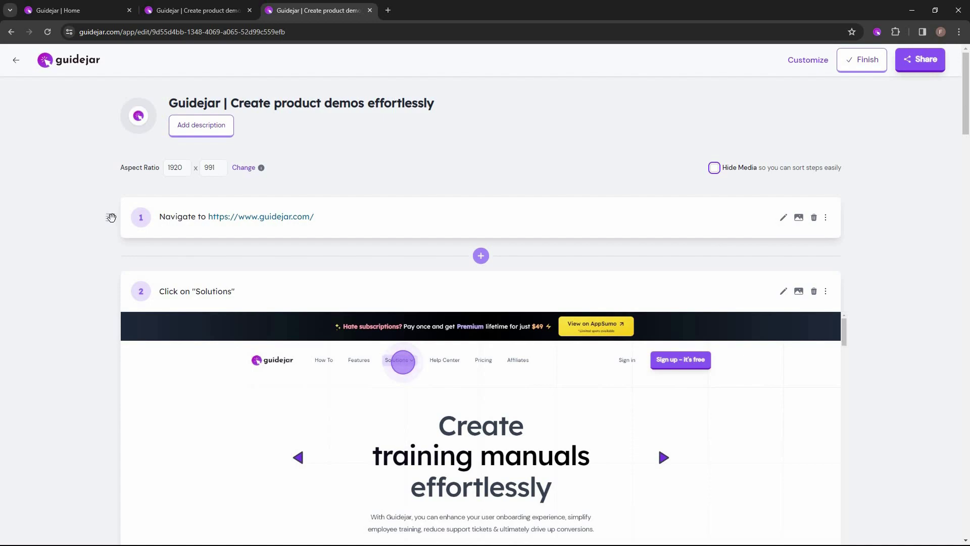
left_click_drag(111, 217, 116, 241)
Try step 1's text, media and more options, then bring up block choices between steps 1 and 2
left_click(649, 227)
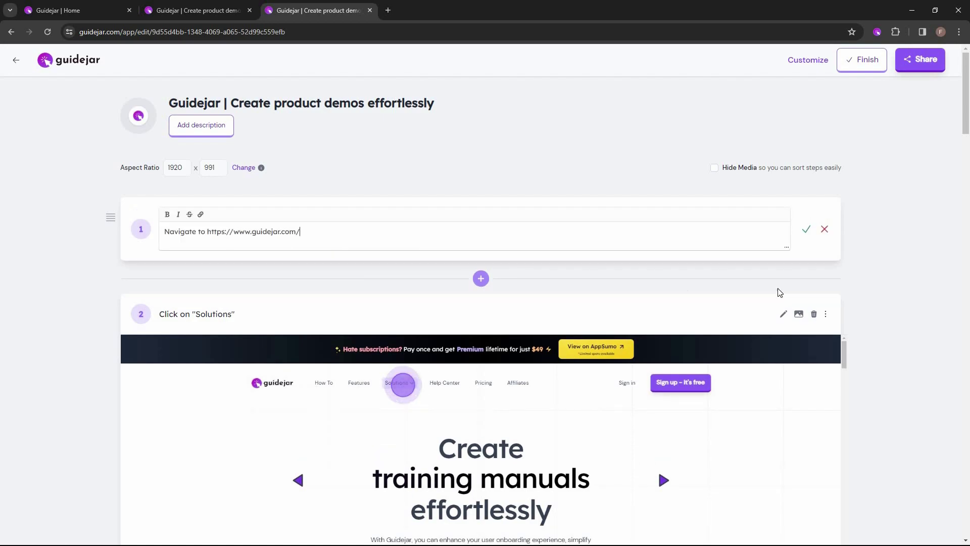
left_click(824, 230)
left_click(798, 218)
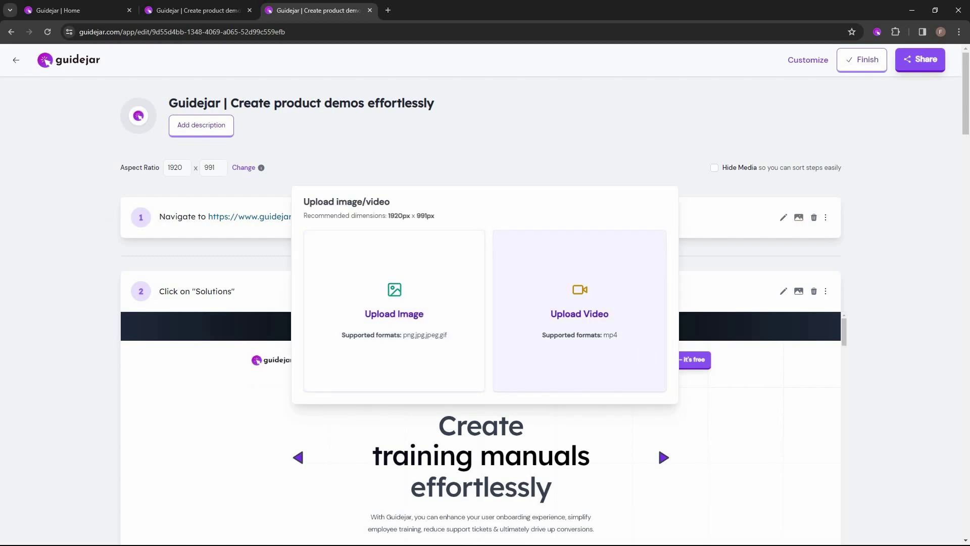
left_click(826, 217)
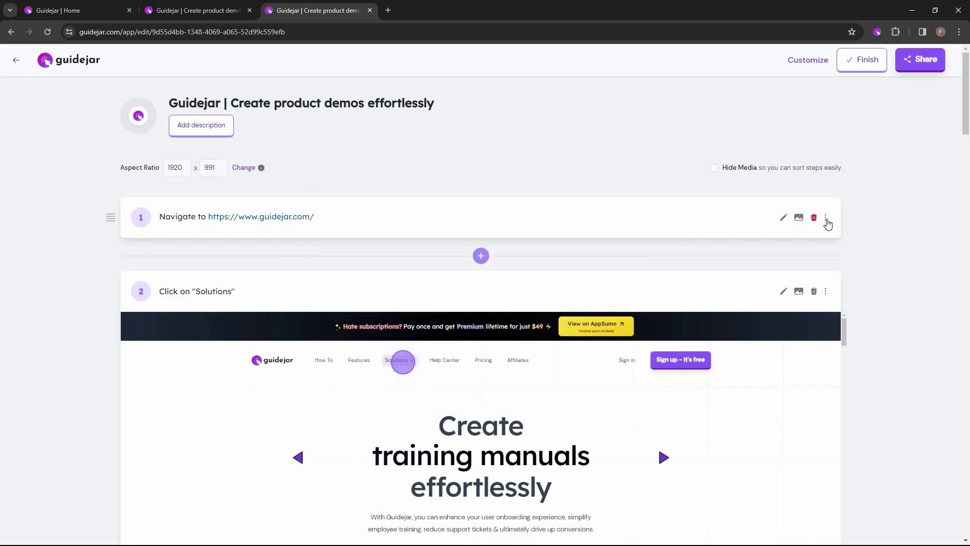
left_click(826, 218)
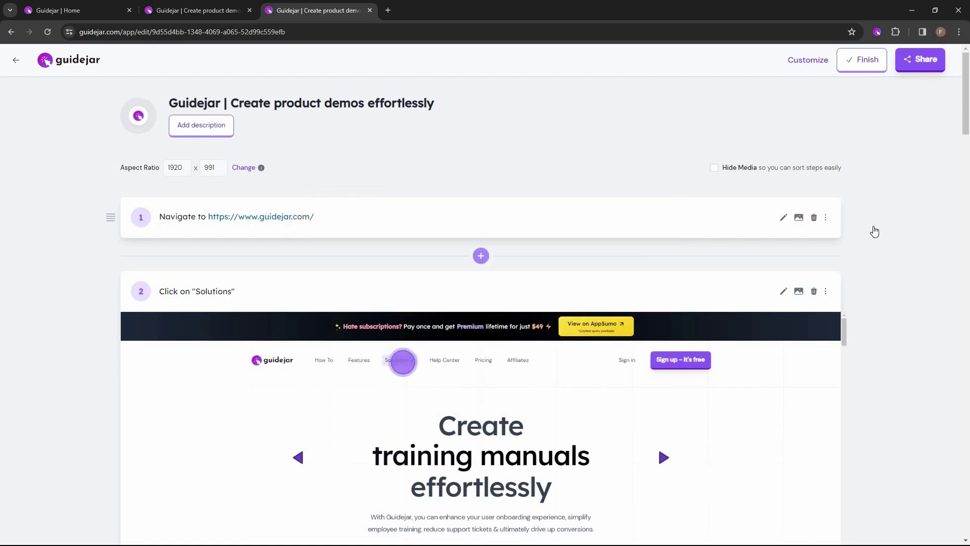
left_click(529, 271)
left_click(481, 256)
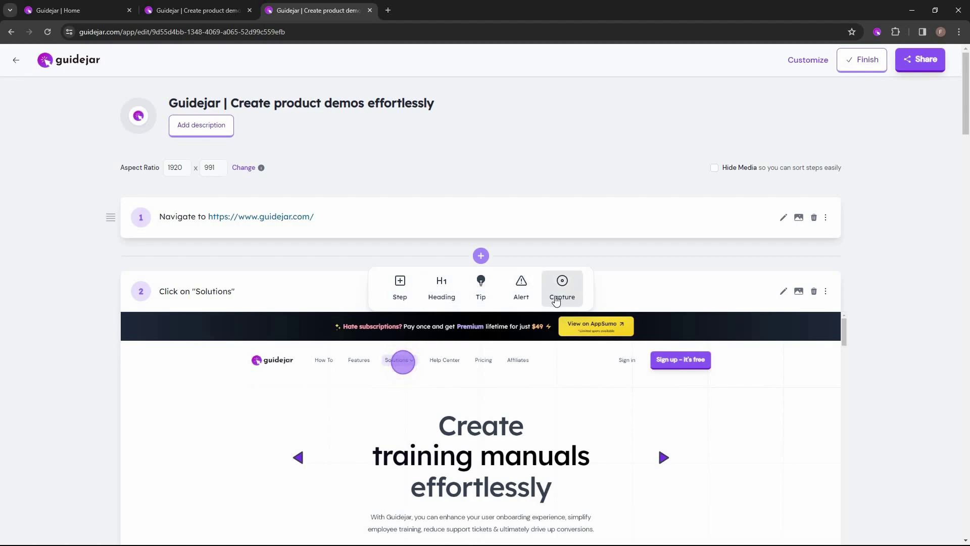
Insert Heading, Tip and Alert blocks between steps 1 and 2
left_click(441, 293)
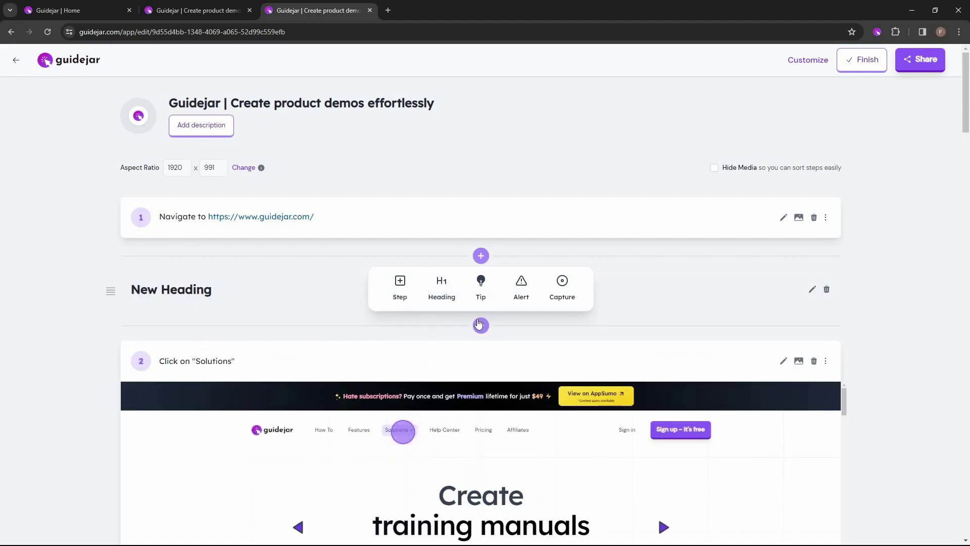
left_click(481, 290)
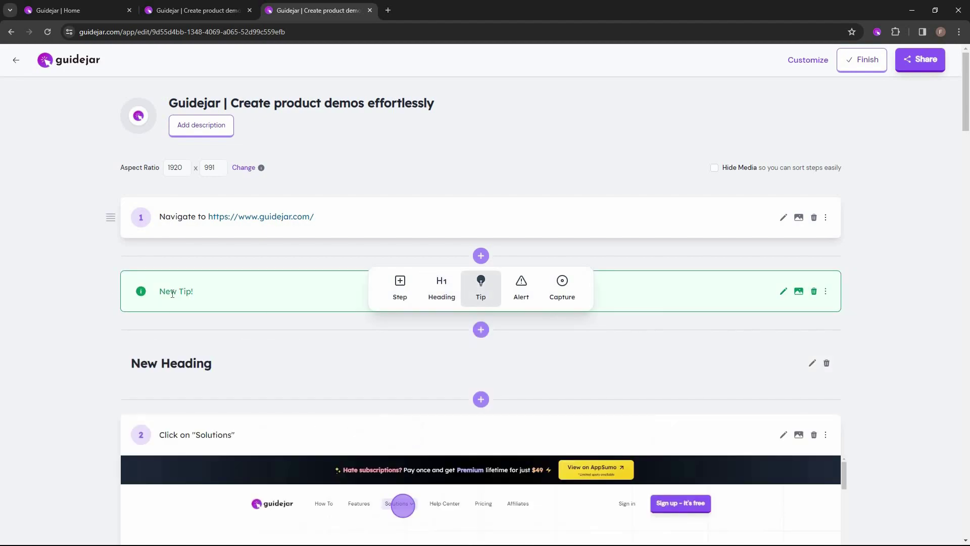
left_click(524, 292)
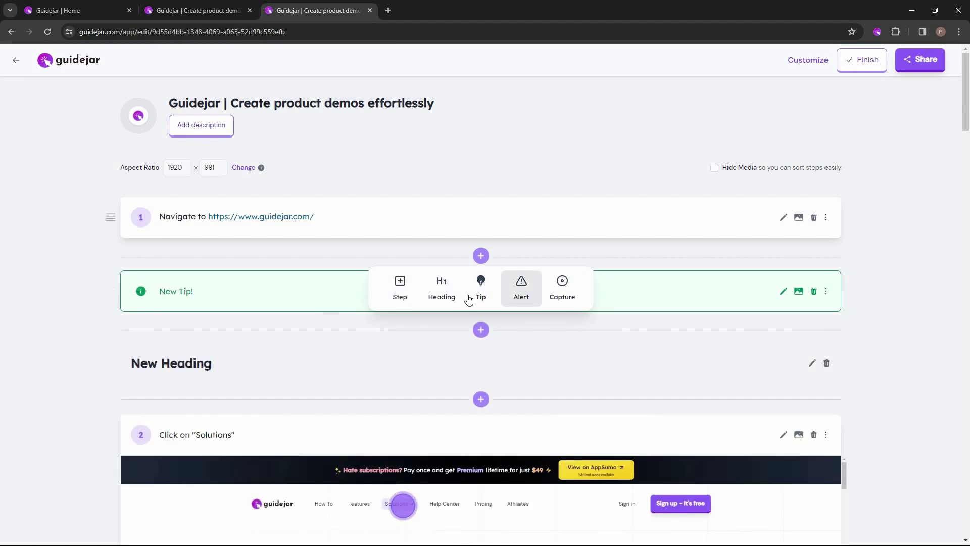
left_click(564, 287)
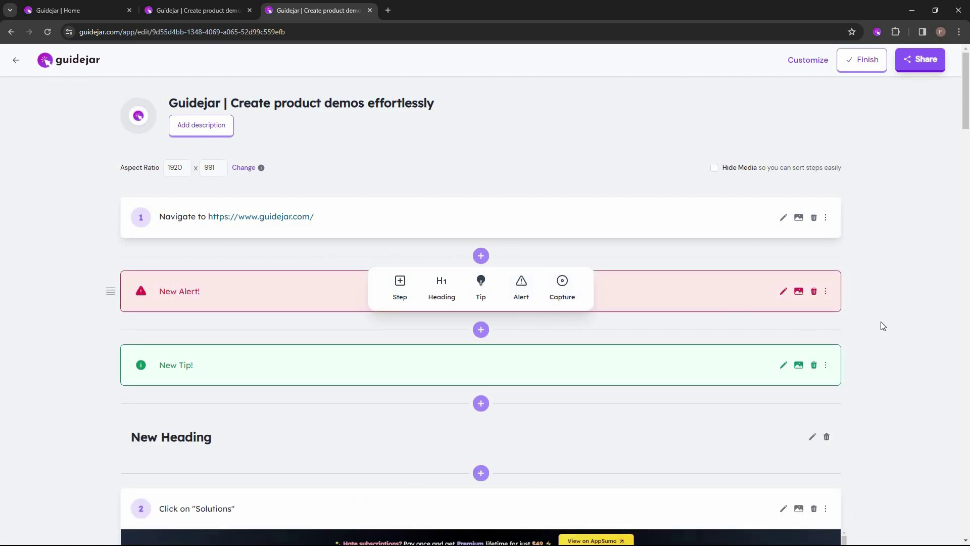
Delete the New Alert and New Tip blocks, confirming each deletion
left_click(814, 291)
left_click(760, 291)
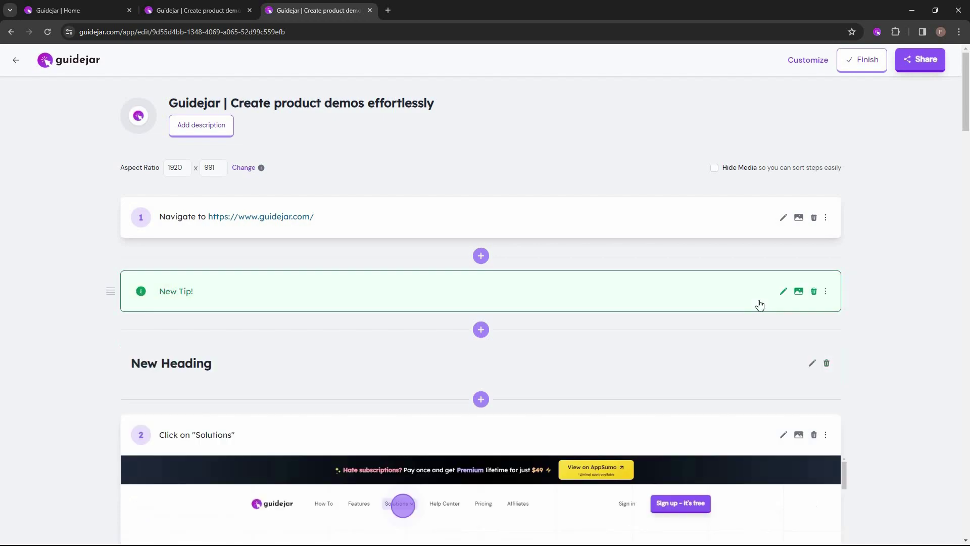
left_click(813, 291)
left_click(760, 291)
Open step 2's more-options menu with Duplicate Step, Remove image and Edit Image
scroll(898, 326, "down", 5)
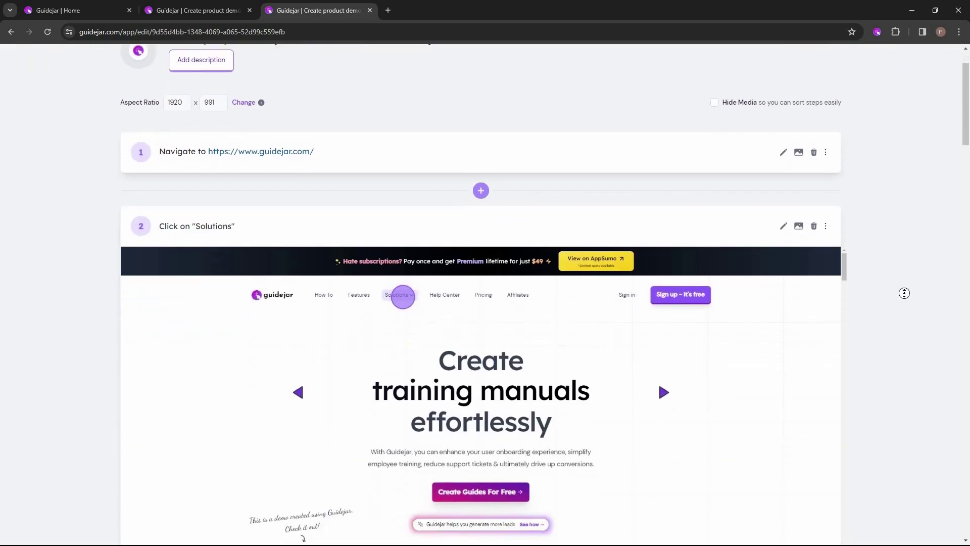
scroll(899, 273, "up", 2)
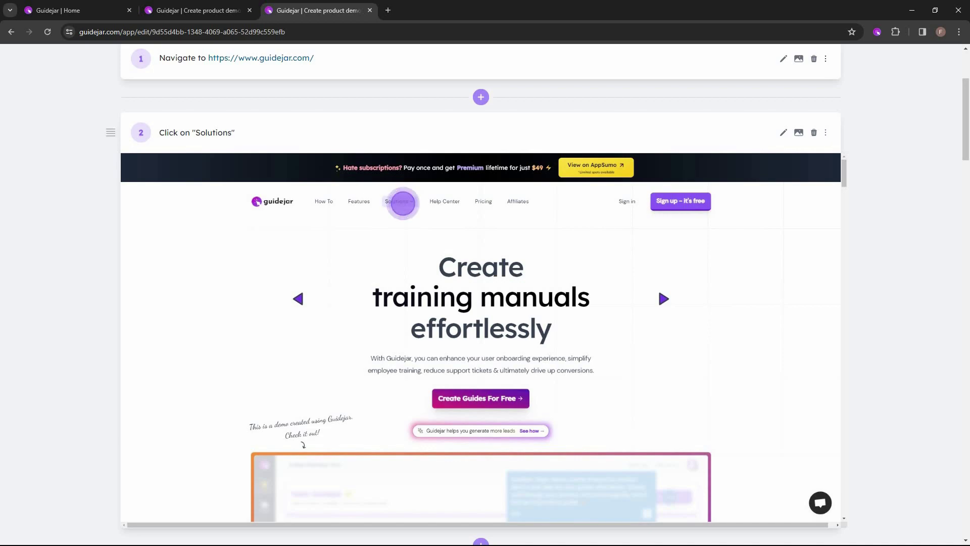
left_click(825, 135)
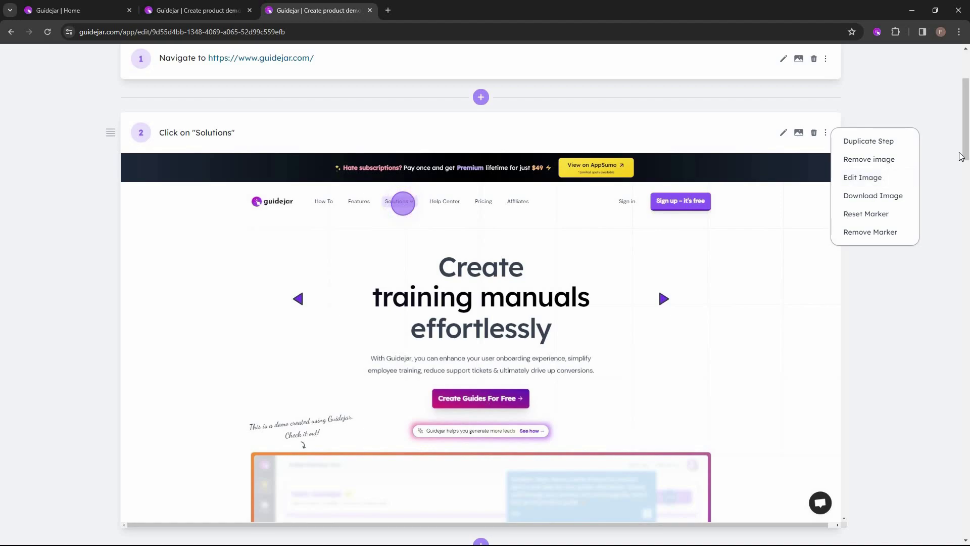
scroll(967, 96, "up", 3)
left_click(899, 134)
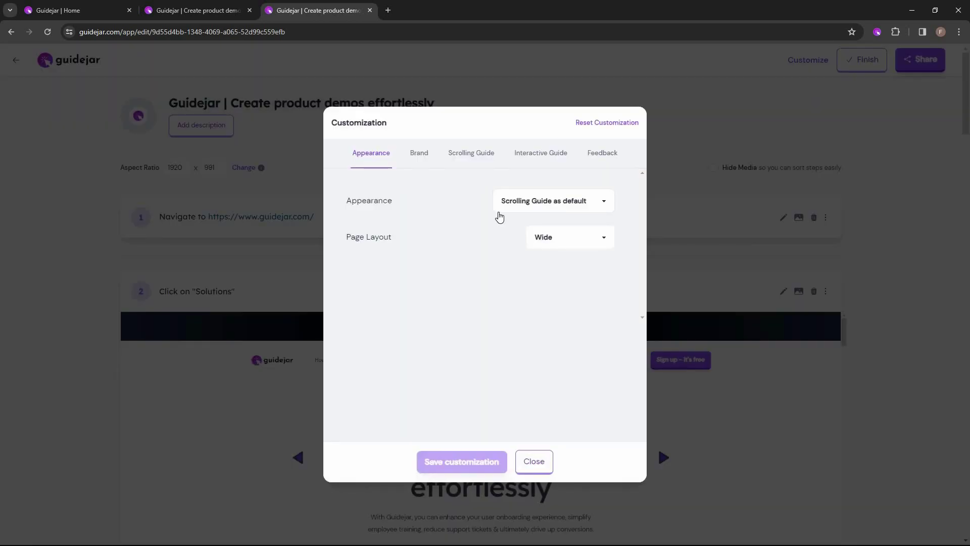
left_click(419, 153)
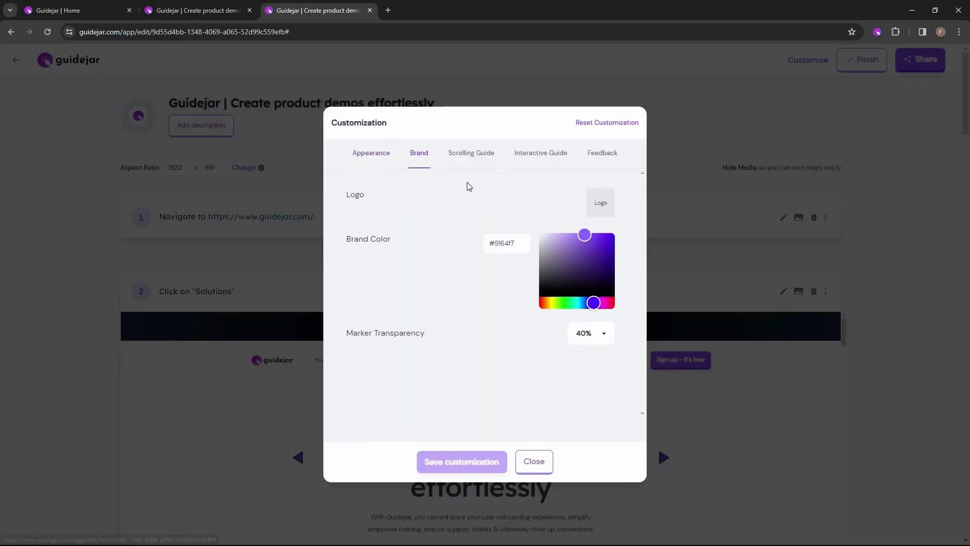
left_click(471, 161)
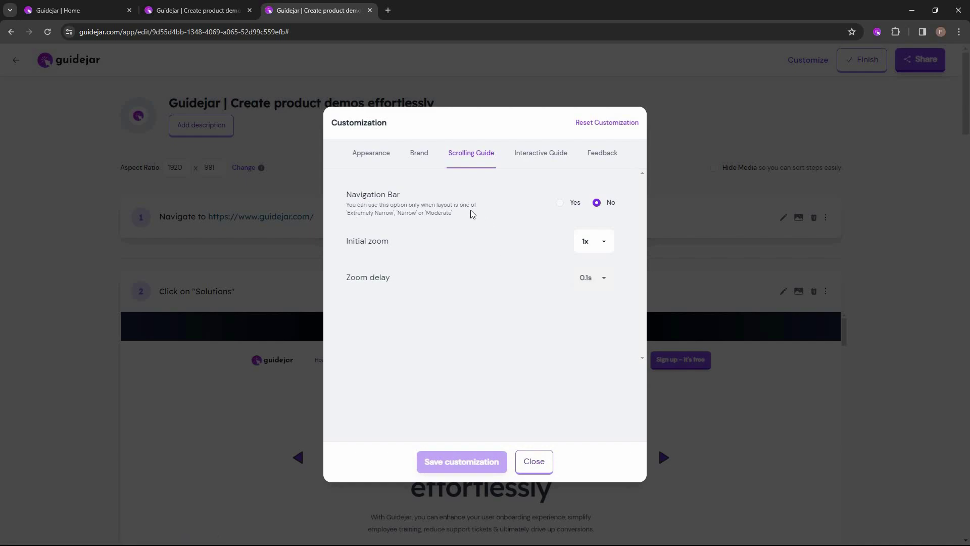
left_click(594, 241)
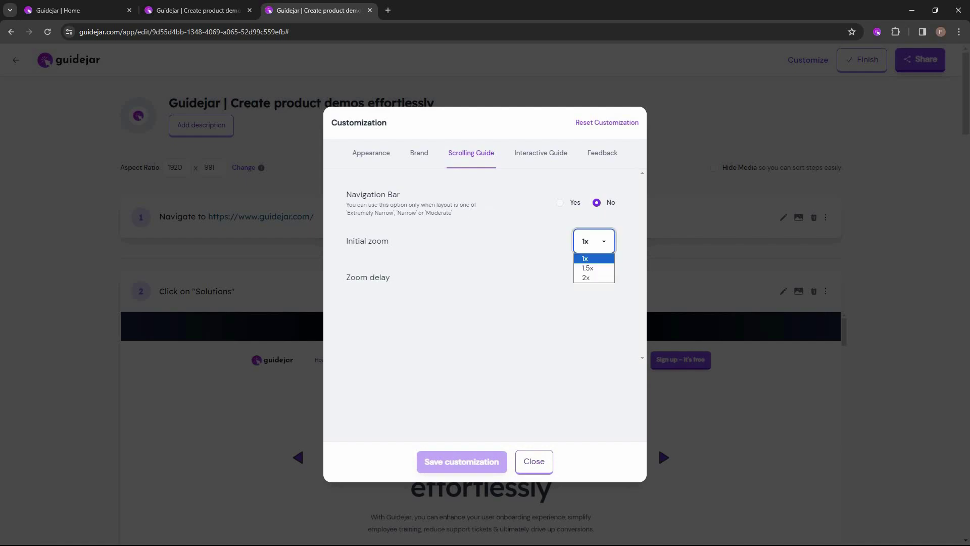
left_click(601, 283)
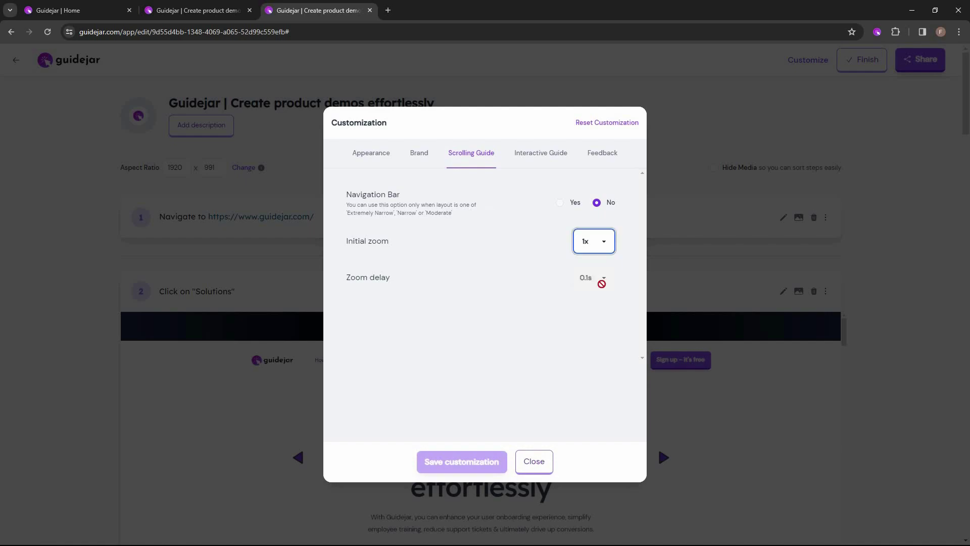
left_click(534, 161)
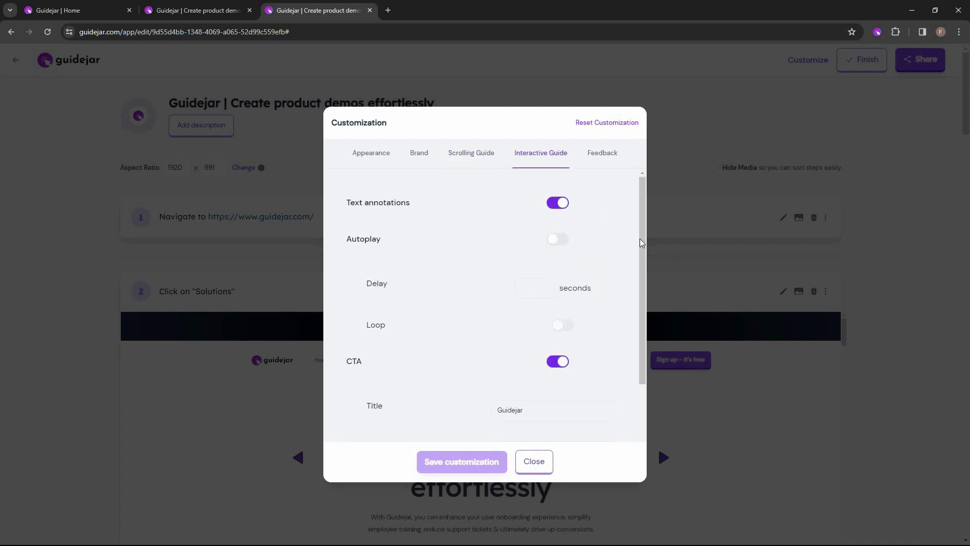
scroll(635, 307, "down", 3)
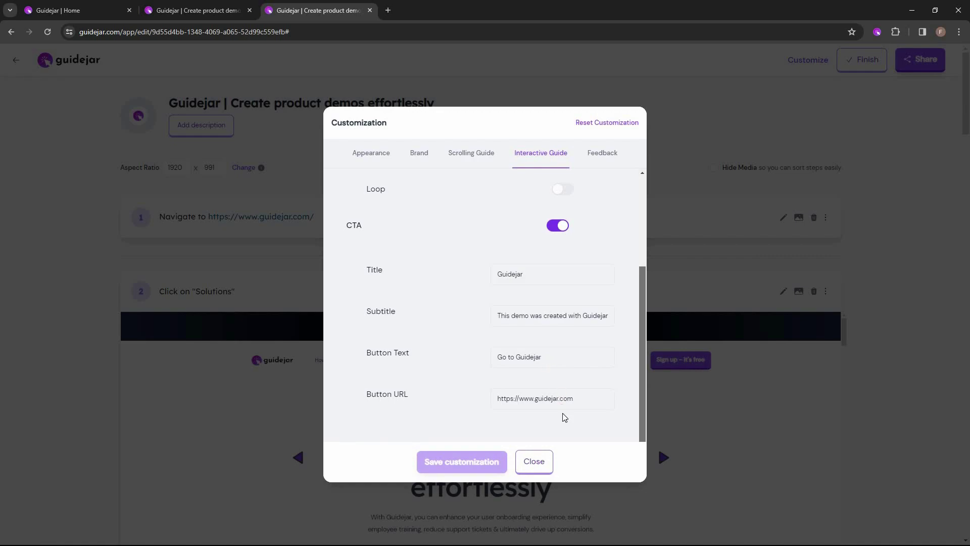
left_click(599, 157)
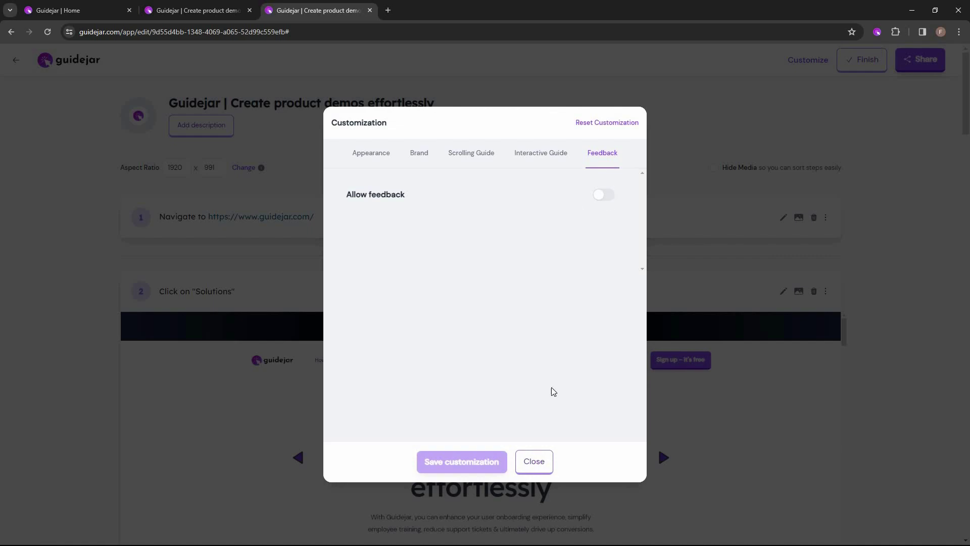
left_click(838, 139)
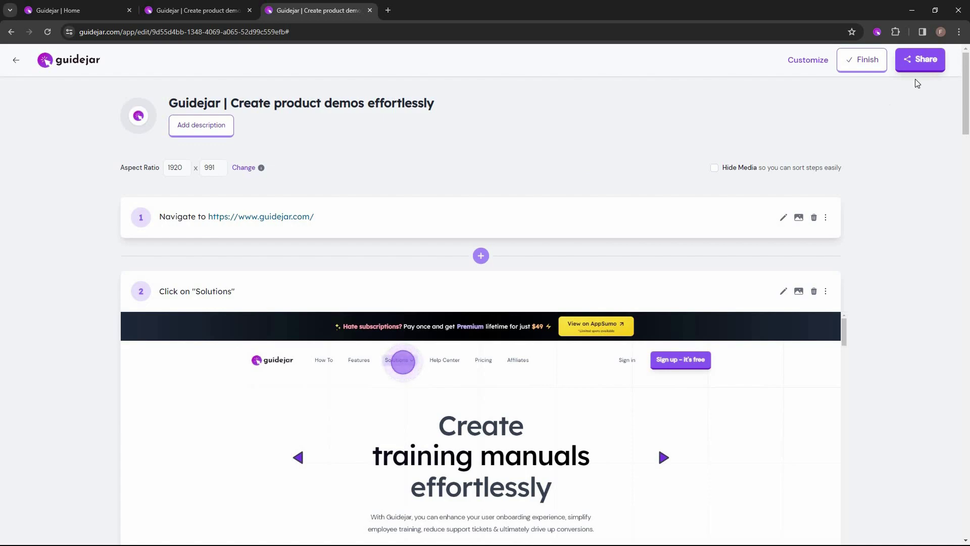
left_click(922, 63)
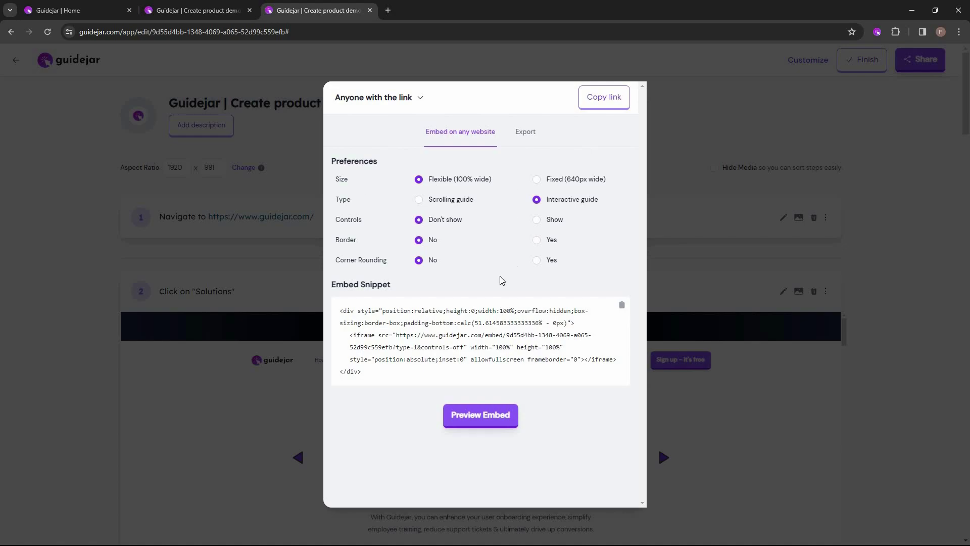
left_click(526, 136)
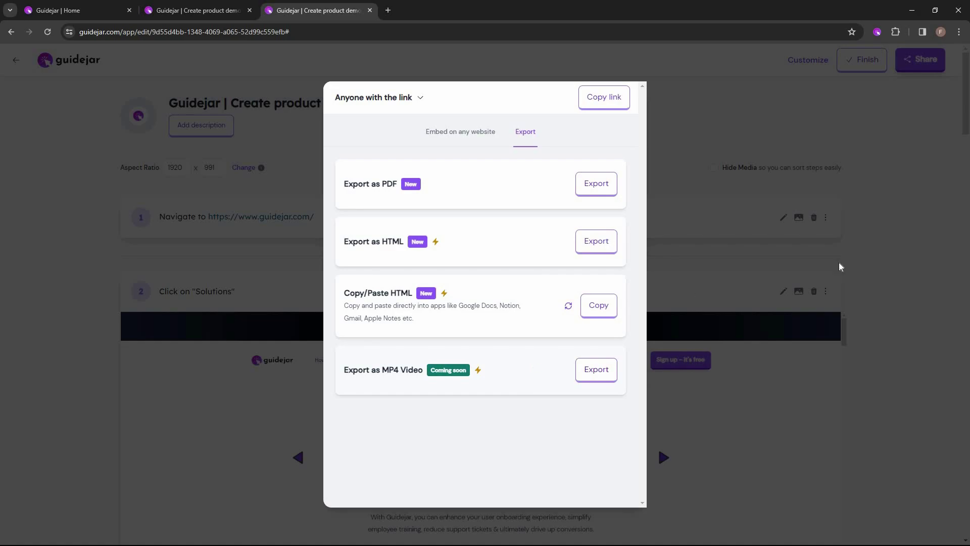
left_click(892, 291)
scroll(859, 202, "down", 20)
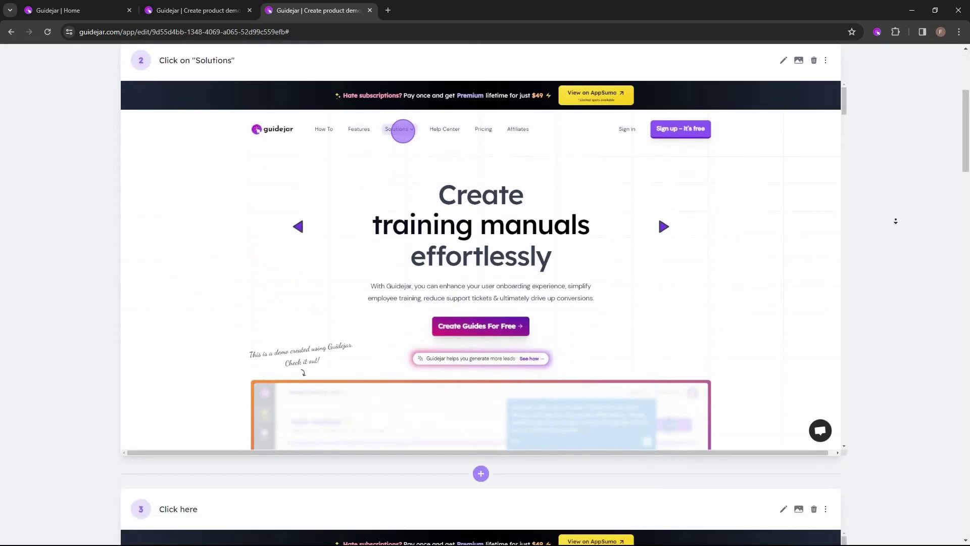
Place a click hotspot on the screenshot of step 7, the Done step
scroll(899, 273, "down", 15)
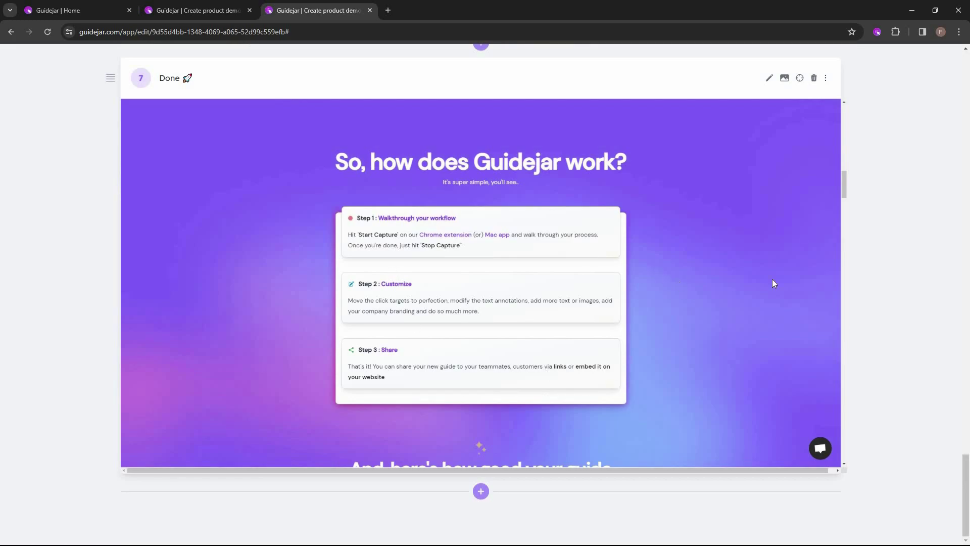
middle_click(912, 297)
scroll(903, 270, "up", 10)
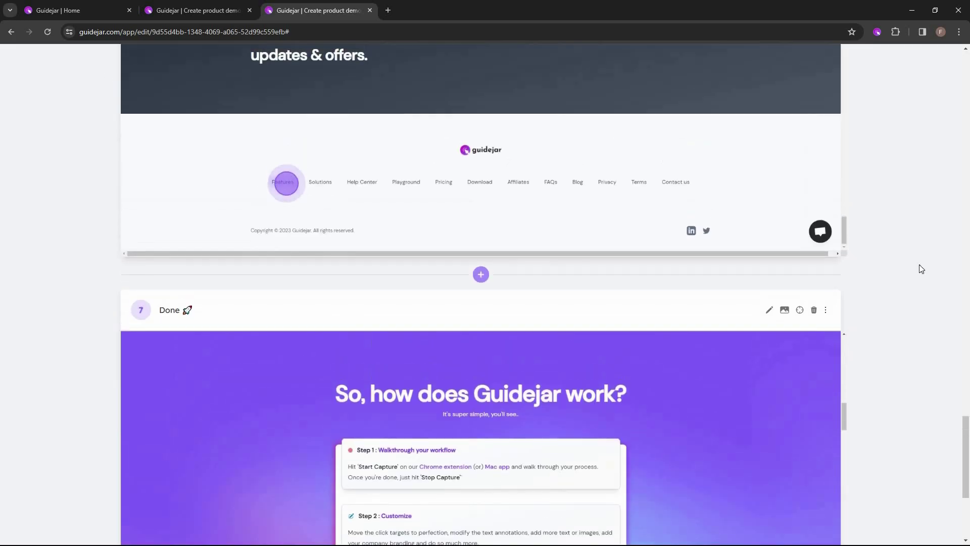
scroll(280, 485, "up", 1)
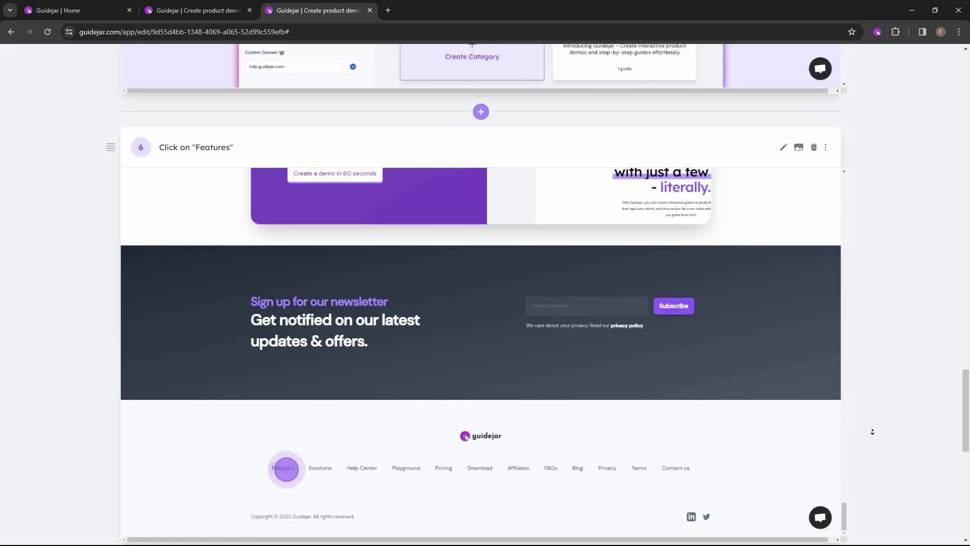
scroll(862, 374, "down", 8)
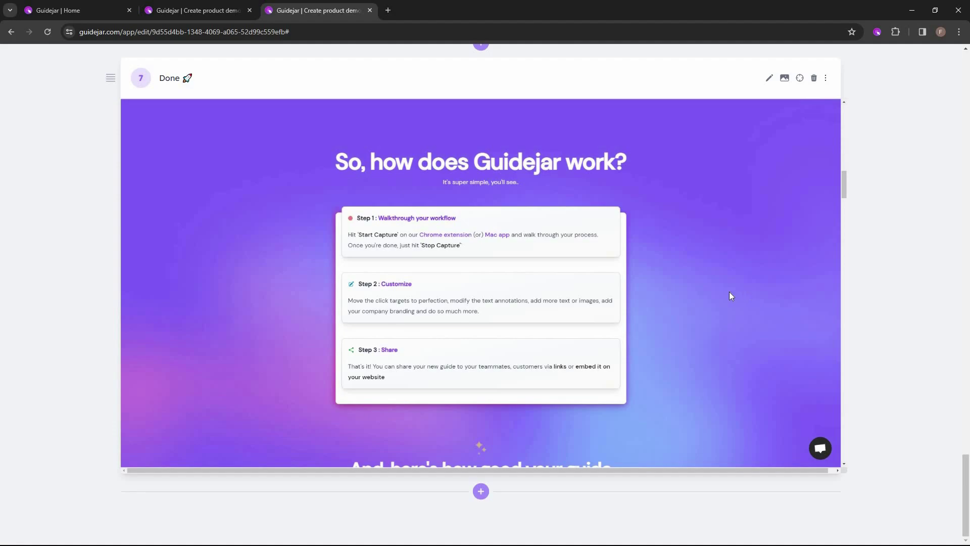
left_click(799, 79)
left_click(486, 286)
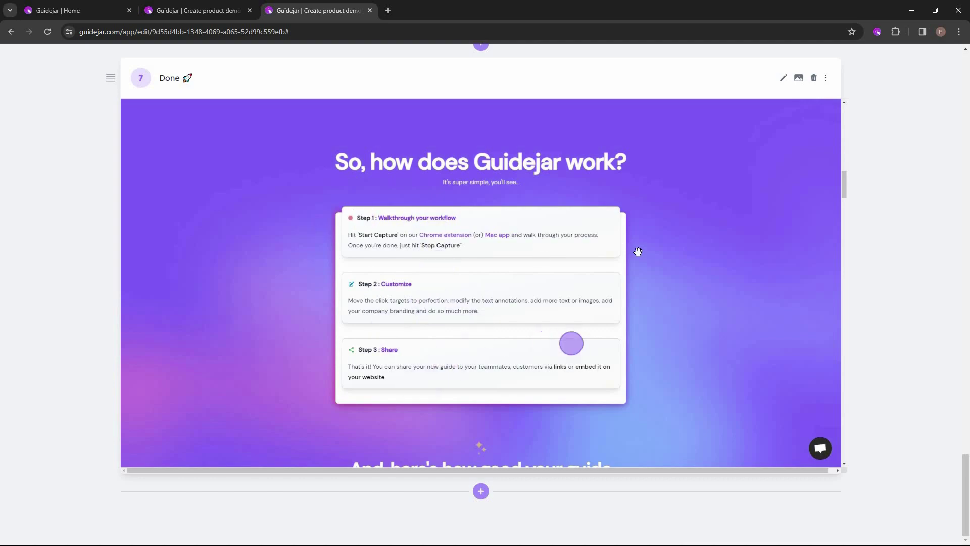
Confirm step 7's title as 'Done 🚀'
left_click(784, 80)
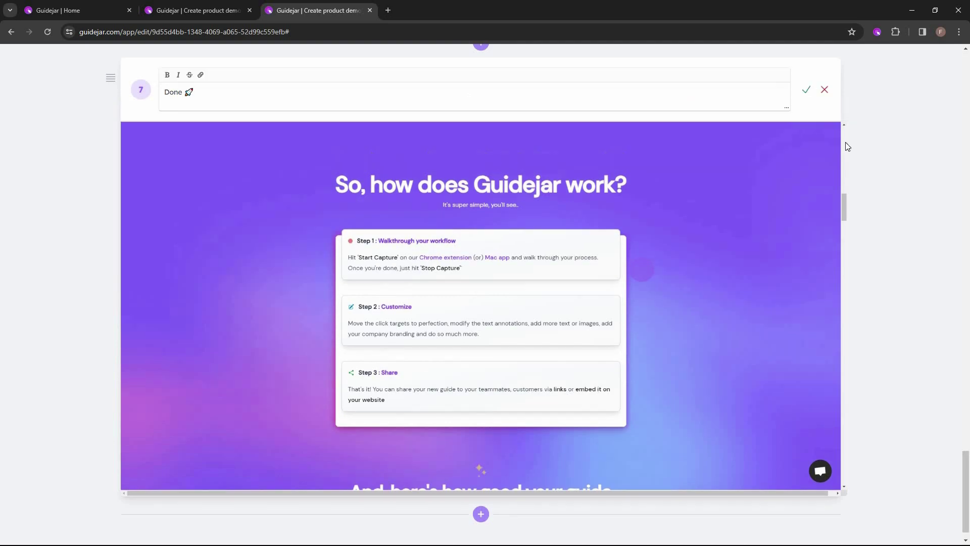
left_click(804, 88)
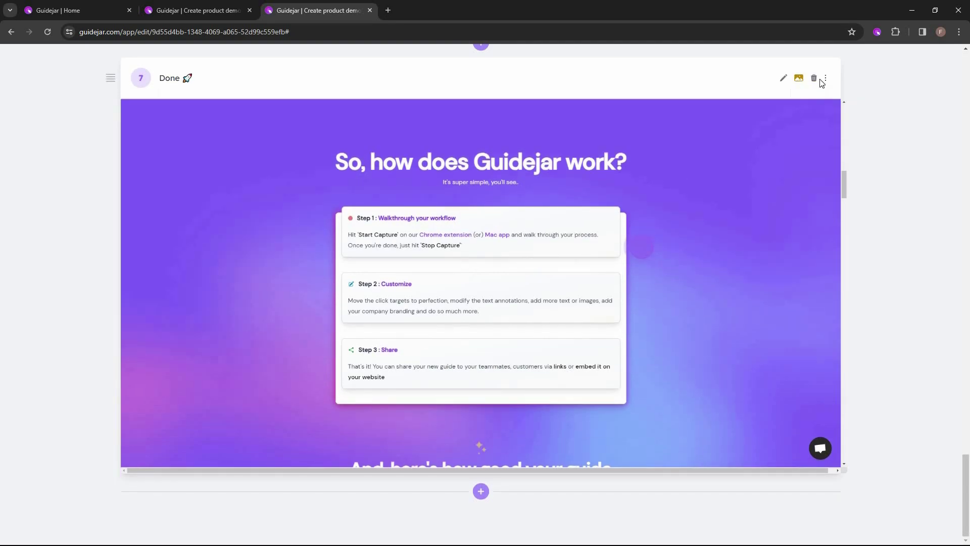
left_click(825, 79)
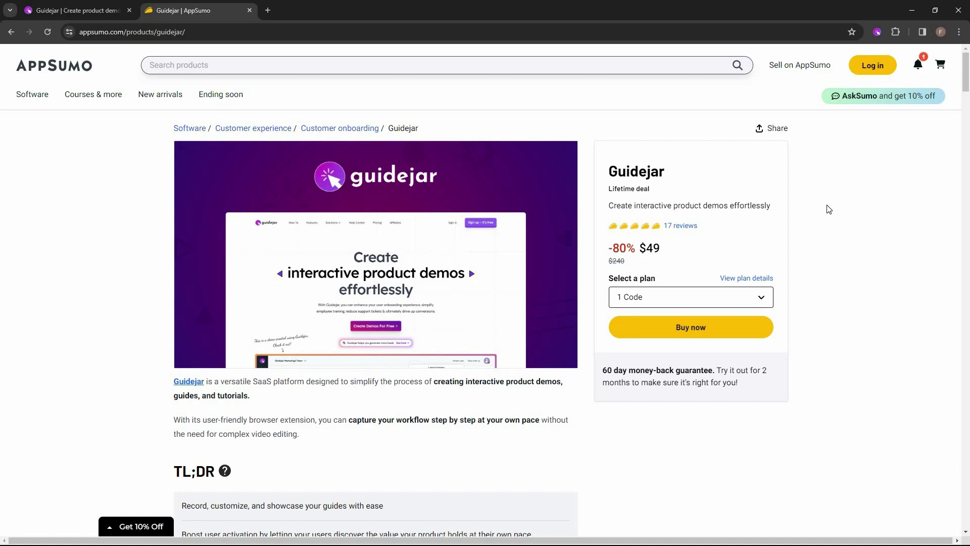
Jump to the Guidejar deal's Plans & features section to compare Plan 1 ($49) with Plan 2 ($98)
scroll(884, 264, "down", 1)
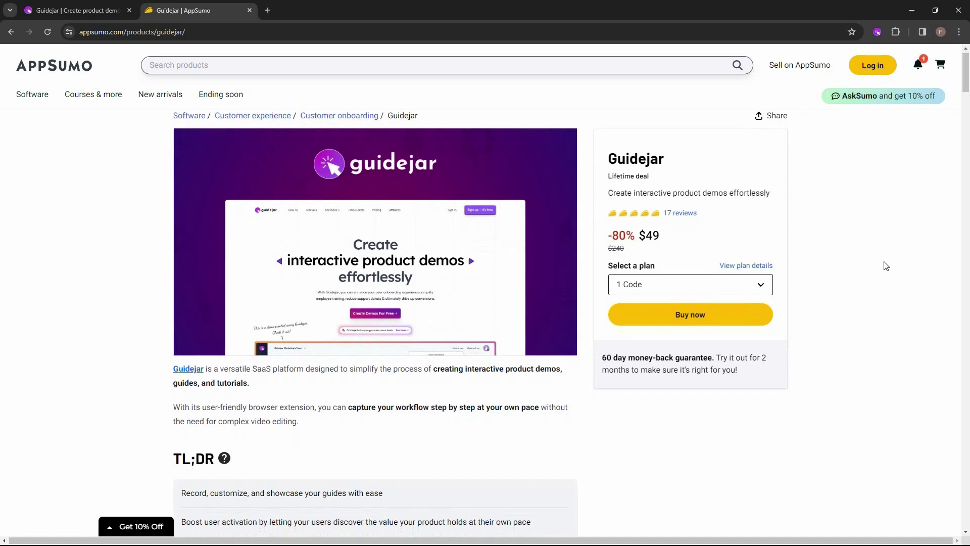
scroll(877, 281, "down", 3)
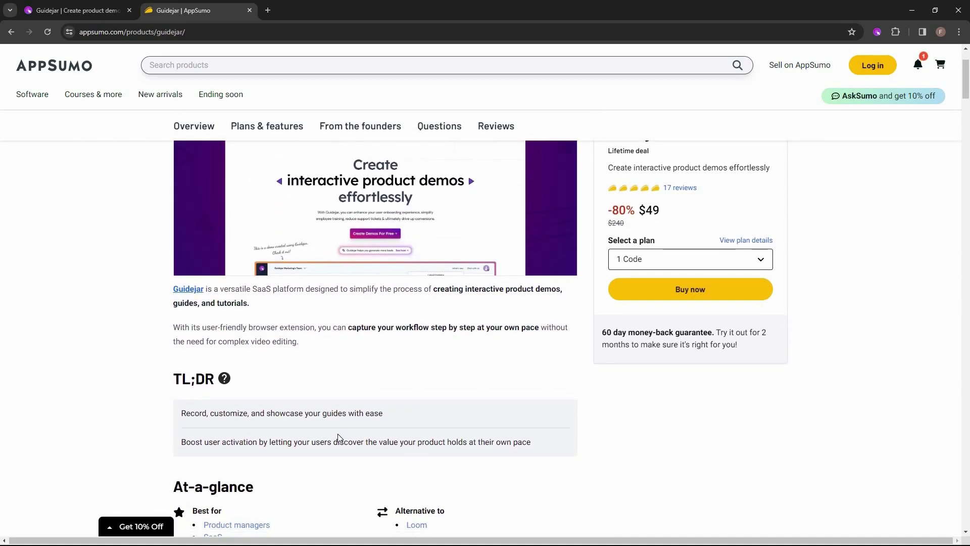
left_click(268, 126)
scroll(587, 299, "down", 1)
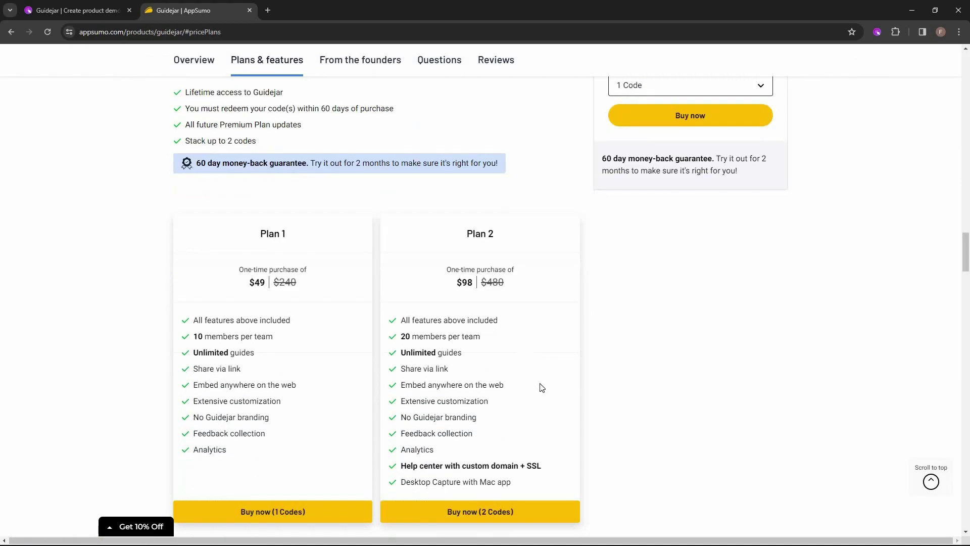